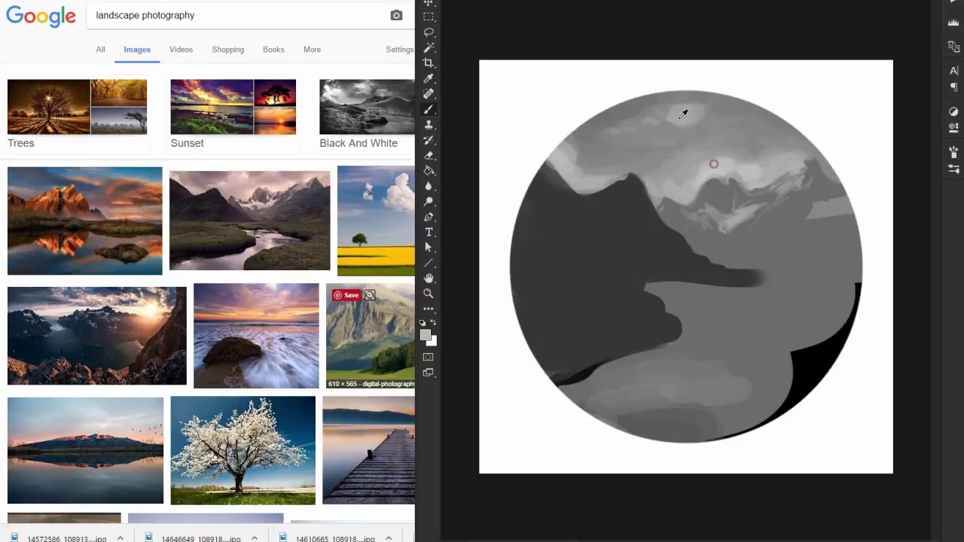
Paint soft lighter and darker grey cloud strokes across the upper sky of the circular landscape
left_click_drag(684, 112, 749, 114)
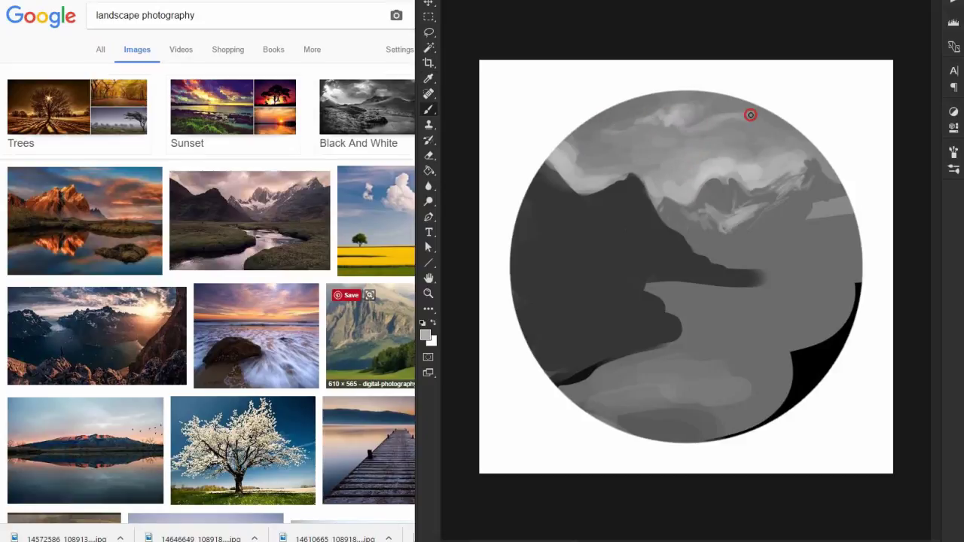
left_click(595, 138, "alt")
mouse_move(595, 138)
left_mouse_down()
mouse_move(674, 136)
mouse_move(603, 176)
left_mouse_up()
Paint dark grey slopes on the right-hand hillside and cover the area below the mountains with a flat mid-grey plain
left_click(557, 187, "alt")
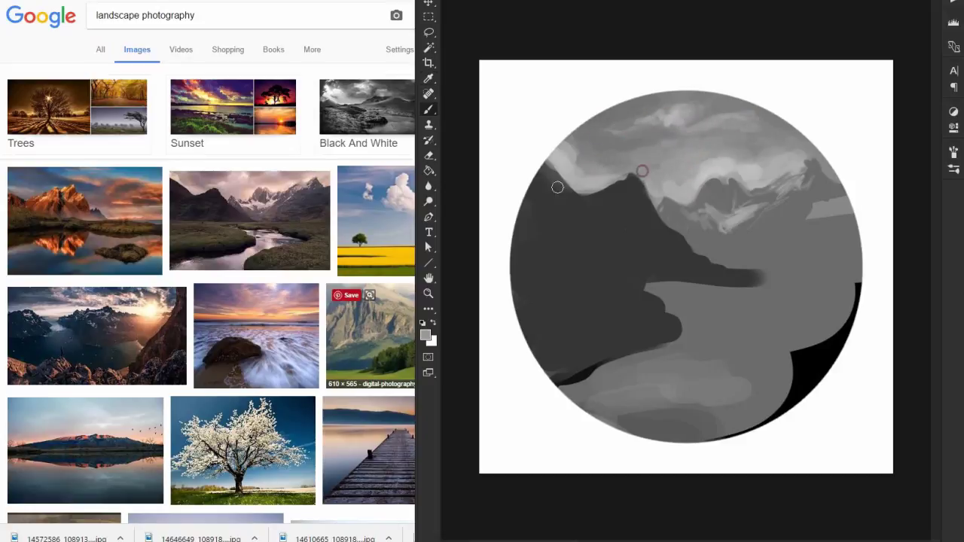
mouse_move(827, 193)
left_mouse_down()
mouse_move(845, 210)
mouse_move(844, 240)
mouse_move(850, 205)
mouse_move(739, 263)
mouse_move(776, 267)
mouse_move(764, 245)
mouse_move(772, 240)
mouse_move(754, 246)
mouse_move(789, 222)
mouse_move(683, 246)
mouse_move(664, 211)
mouse_move(757, 264)
mouse_move(836, 277)
mouse_move(861, 226)
mouse_move(714, 297)
mouse_move(837, 253)
mouse_move(790, 256)
left_mouse_up()
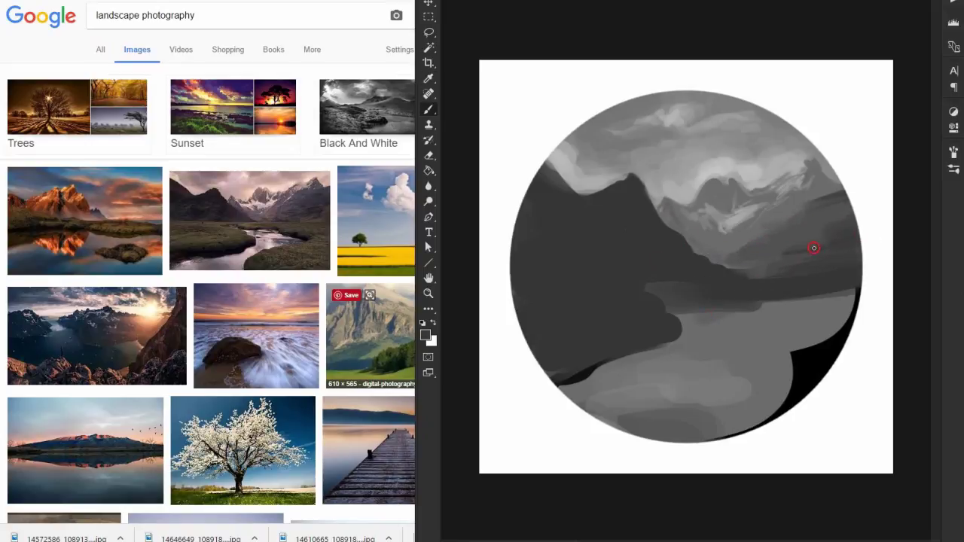
key("shift+alt+BackSpace")
left_click_drag(504, 311, 855, 316)
key("shift+alt+BackSpace")
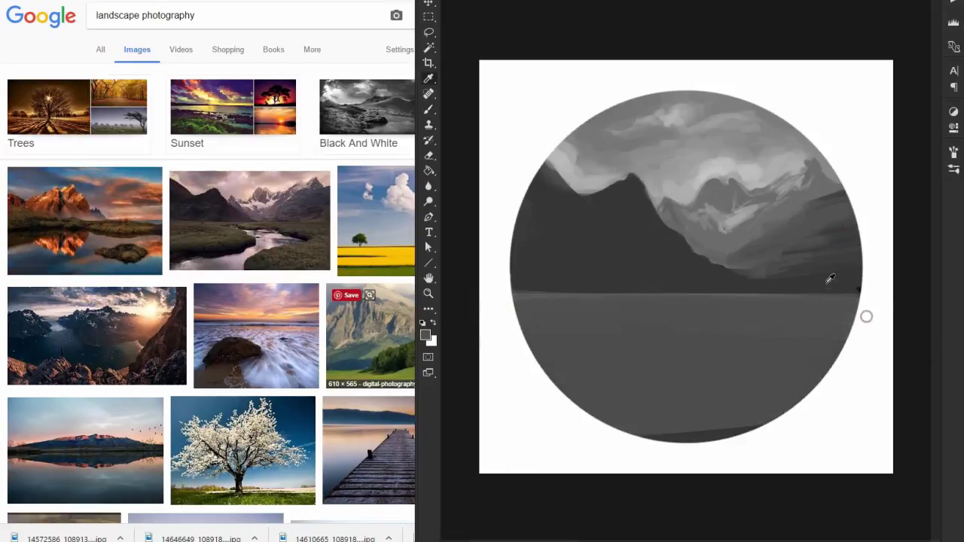
Reduce the brush size and blend grey strokes along the foot of the mountains where they meet the plain
left_click_drag(542, 293, 527, 271)
key("bracketleft")
key("bracketleft")
key("bracketleft")
left_click_drag(671, 286, 697, 287)
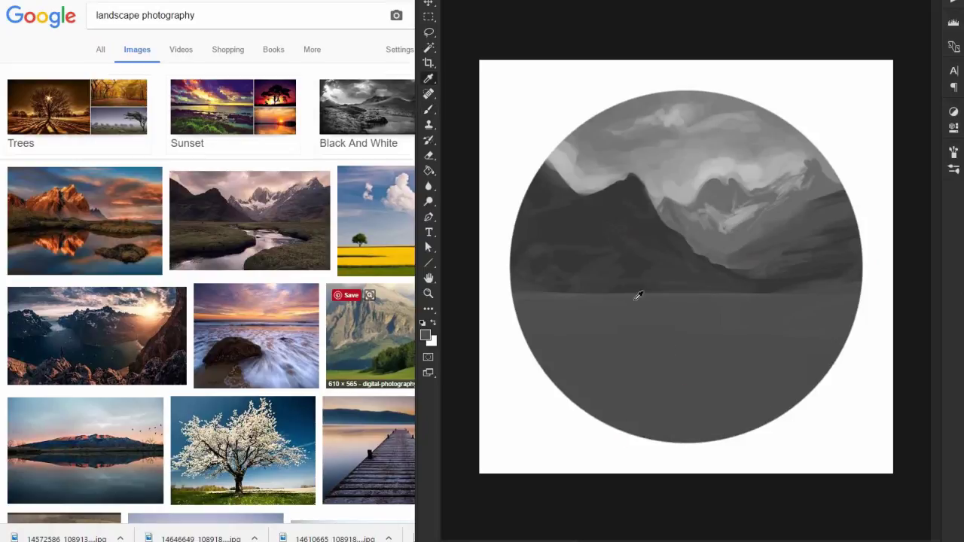
Shade the left mountain with darker sampled greys to build up shadows and rock forms
left_click(601, 272, "alt")
mouse_move(531, 203)
left_mouse_down()
mouse_move(518, 235)
mouse_move(542, 226)
mouse_move(501, 277)
left_mouse_up()
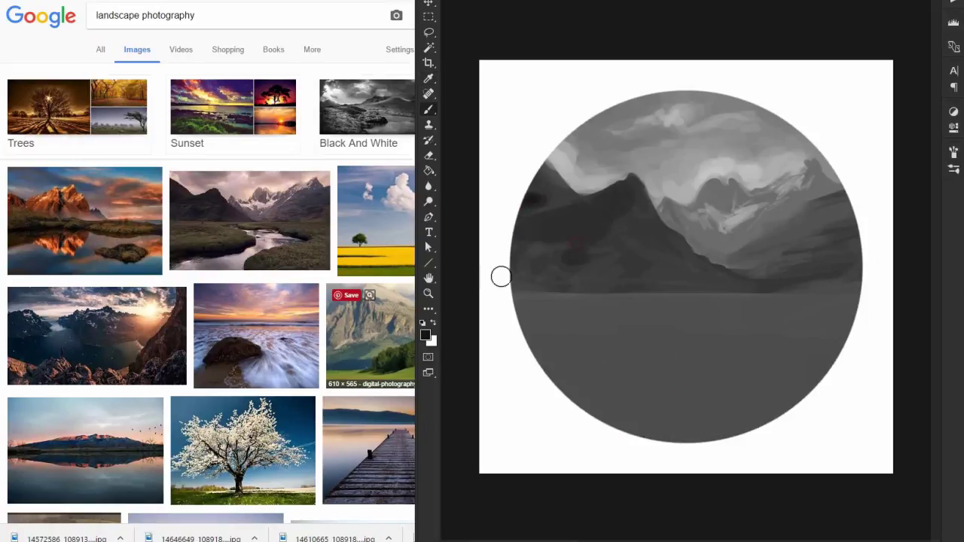
left_click(607, 212, "alt")
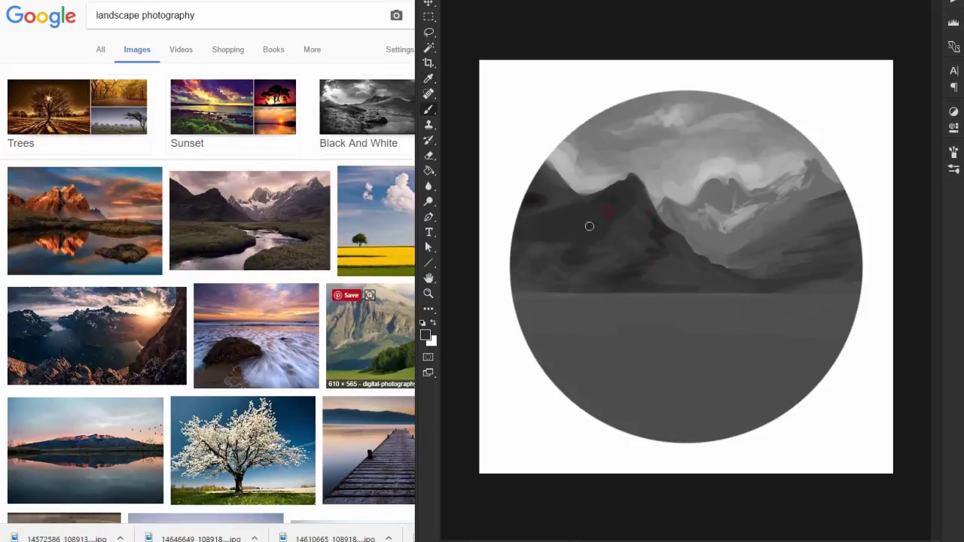
left_click(519, 241, "alt")
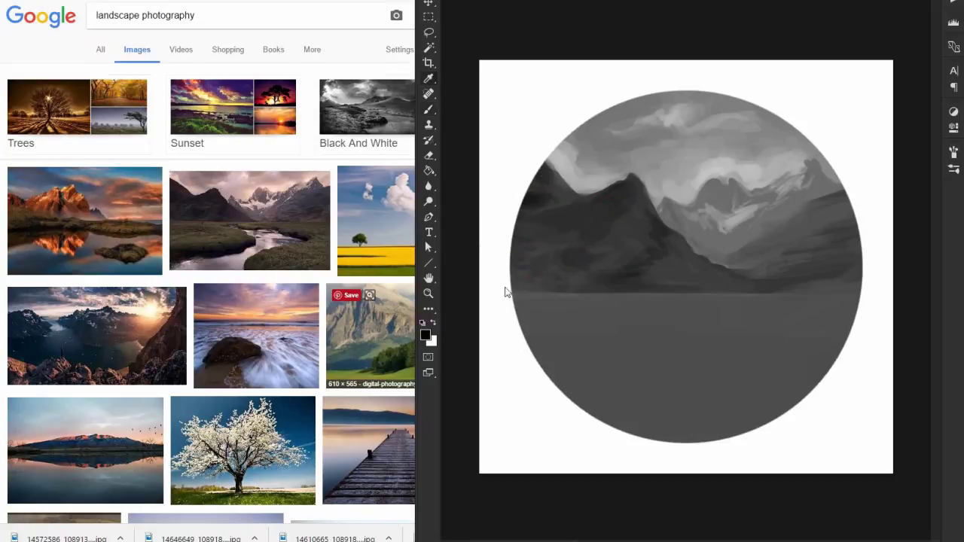
Block in a dark riverbank across the foreground and lay down the first light grey strokes of the river
left_click(583, 229, "alt")
mouse_move(572, 389)
left_mouse_down()
mouse_move(712, 354)
mouse_move(668, 409)
mouse_move(543, 389)
mouse_move(689, 366)
mouse_move(746, 345)
left_mouse_up()
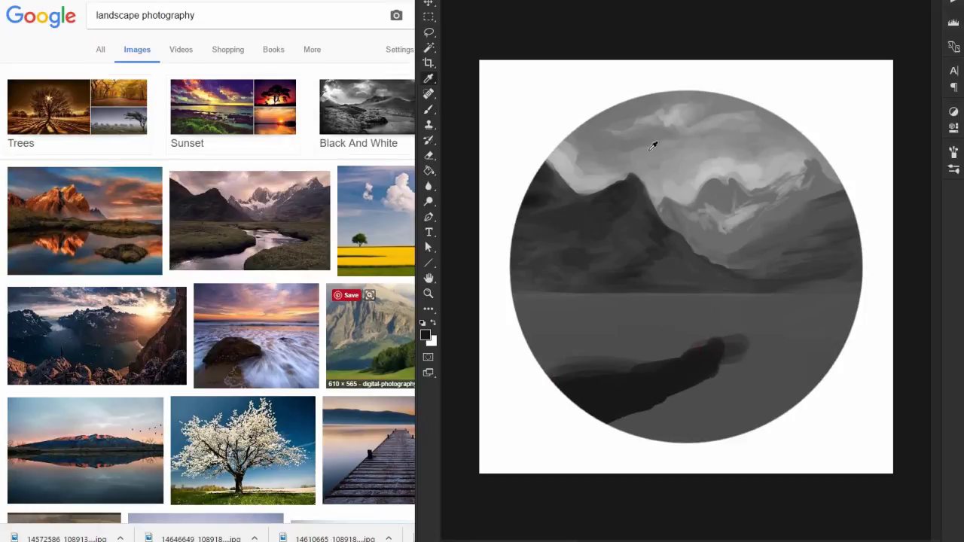
left_click(656, 144, "alt")
left_click_drag(580, 411, 620, 432)
mouse_move(682, 403)
left_mouse_down()
mouse_move(689, 430)
mouse_move(699, 405)
mouse_move(787, 361)
left_mouse_up()
left_click(746, 348, "alt")
mouse_move(783, 358)
left_mouse_down()
mouse_move(712, 313)
mouse_move(730, 310)
mouse_move(736, 339)
mouse_move(749, 325)
mouse_move(766, 341)
mouse_move(756, 364)
mouse_move(746, 341)
mouse_move(770, 357)
mouse_move(779, 347)
mouse_move(710, 405)
left_mouse_up()
left_click(681, 418, "alt")
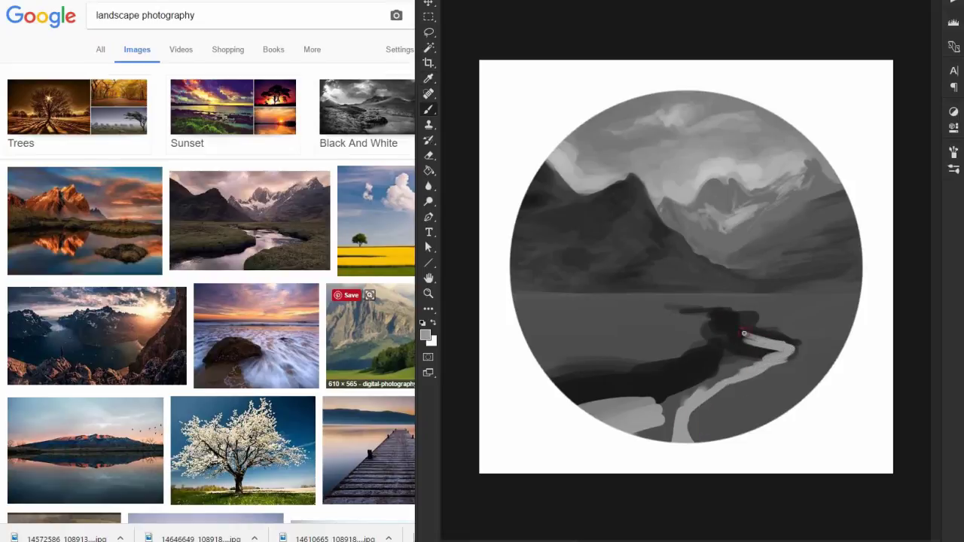
Extend the river back to the distant bend with dark far banks and fill its whole shape with light grey
mouse_move(752, 333)
left_mouse_down()
mouse_move(682, 307)
mouse_move(737, 325)
mouse_move(714, 315)
mouse_move(735, 341)
mouse_move(773, 341)
mouse_move(747, 320)
mouse_move(815, 351)
left_mouse_up()
left_click(690, 312, "alt")
left_click(708, 317, "alt")
left_click(758, 330, "alt")
left_click_drag(753, 328, 815, 347)
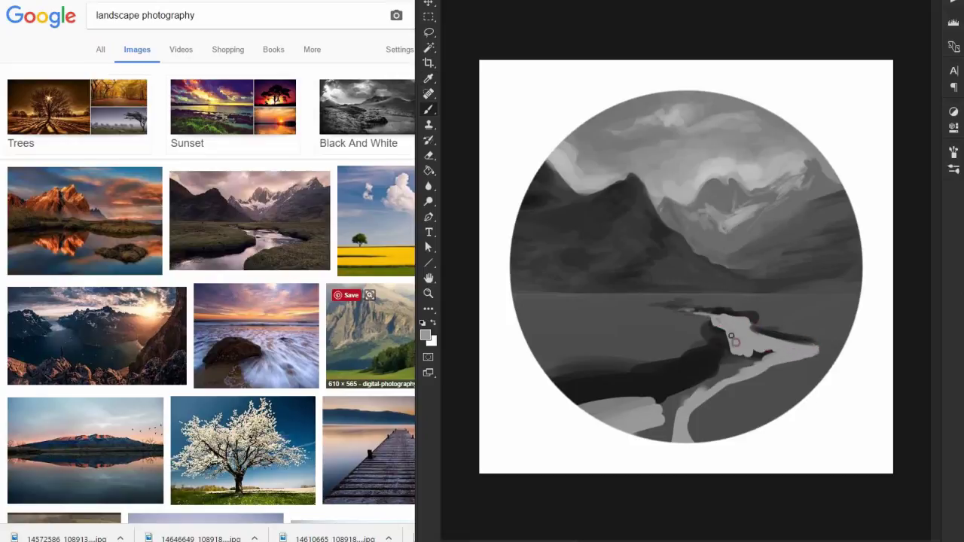
mouse_move(732, 339)
left_mouse_down()
mouse_move(644, 403)
mouse_move(648, 422)
mouse_move(665, 410)
mouse_move(661, 448)
left_mouse_up()
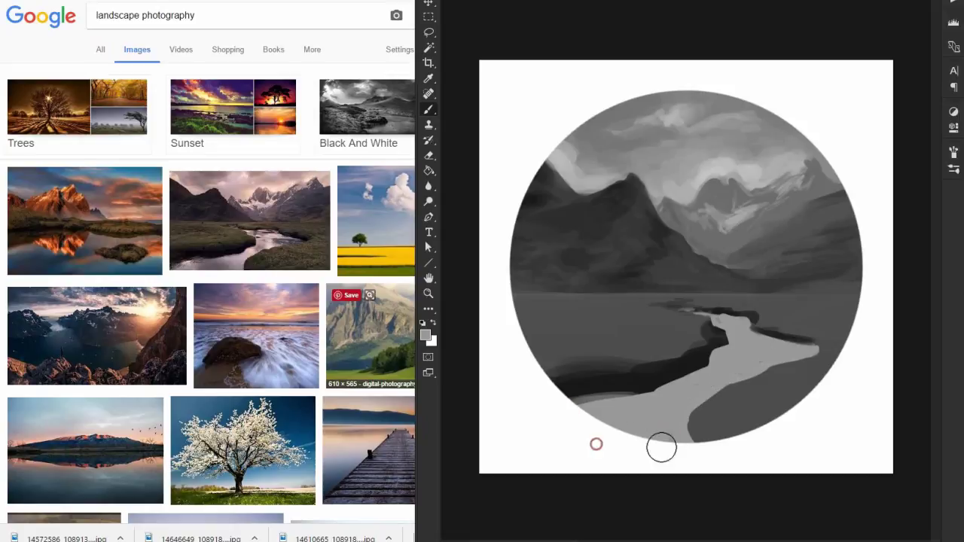
Blend sampled greys over the left plain, the river's far end, the valley floor and the dark bank's upper edge
left_click(570, 339, "alt")
left_click(577, 316, "alt")
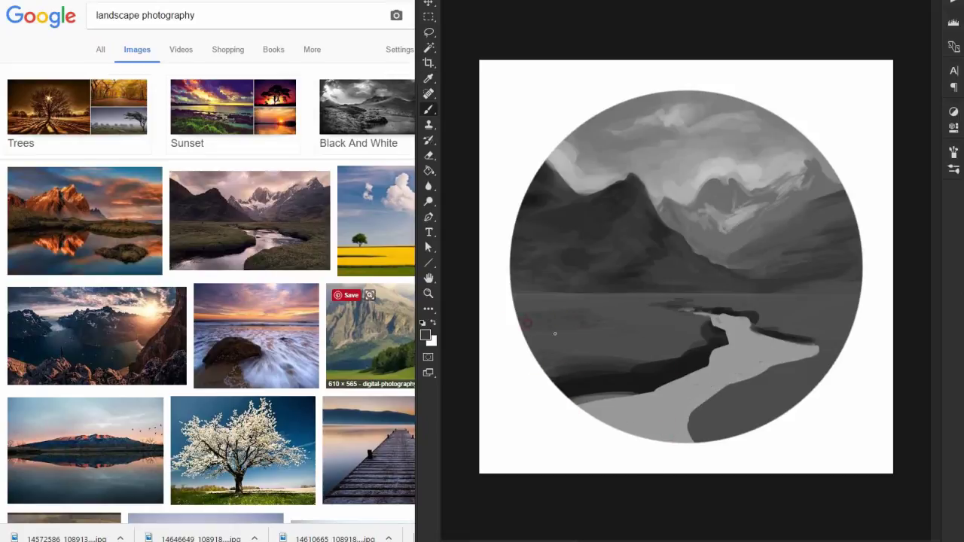
left_click(703, 309, "alt")
left_click(727, 308, "alt")
left_click(716, 292, "alt")
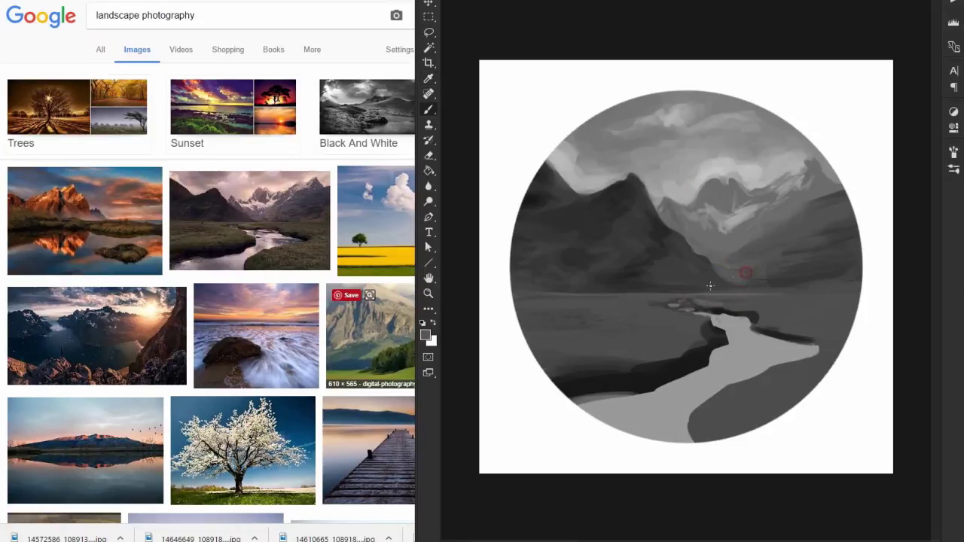
left_click(652, 322, "alt")
left_click(700, 340, "alt")
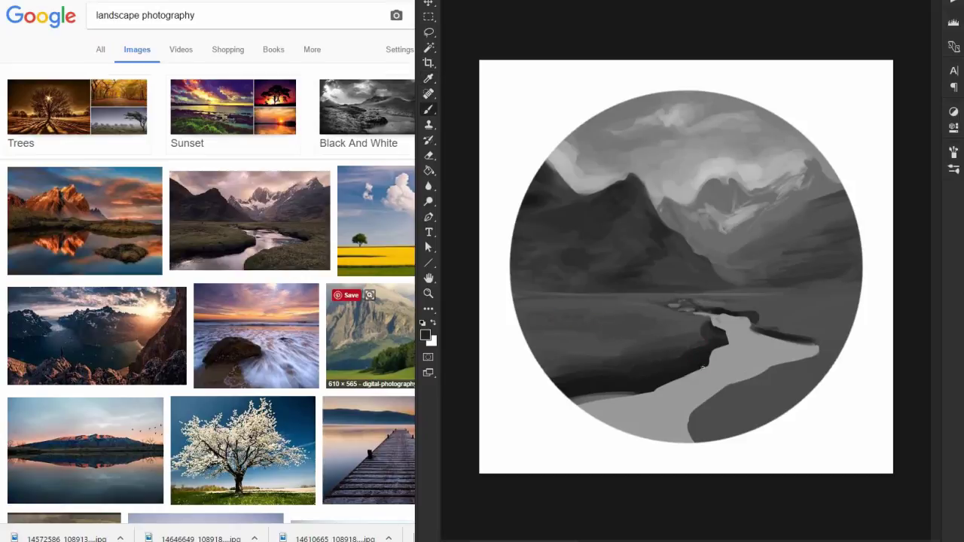
Break up the left shoreline with ragged strokes in sampled greys, from the foreground to the river's far end
left_click(606, 390, "alt")
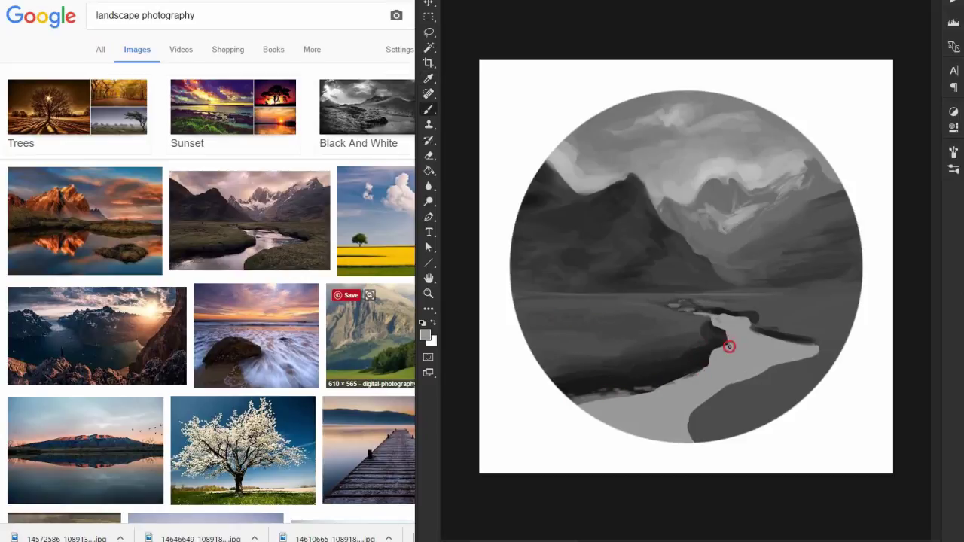
left_click(773, 338, "alt")
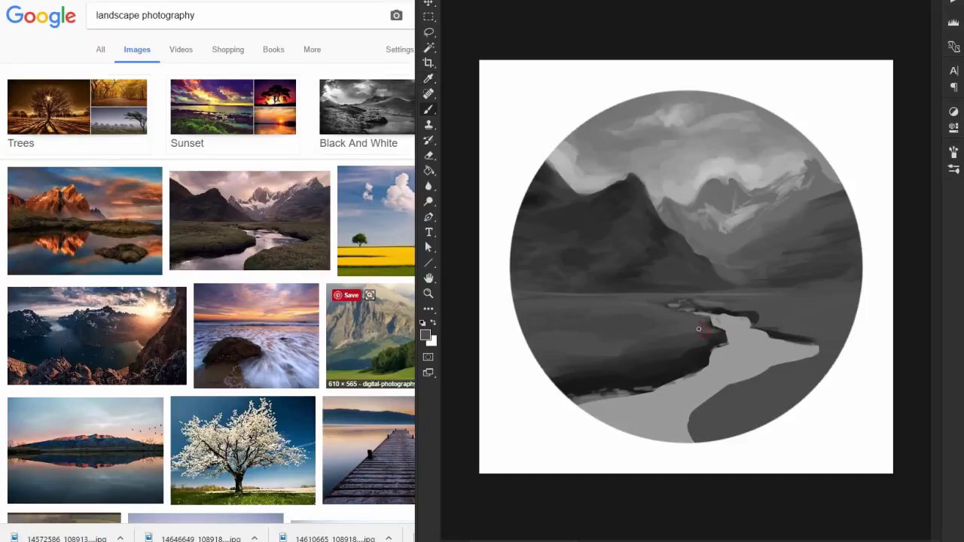
left_click(678, 304, "alt")
left_click(676, 304, "alt")
left_click(670, 304, "alt")
Reshape the river's far bank and pointed right bend with sampled light and dark greys
left_click(707, 342, "alt")
left_click(700, 303, "alt")
left_click_drag(708, 304, 736, 311)
left_click(780, 330, "alt")
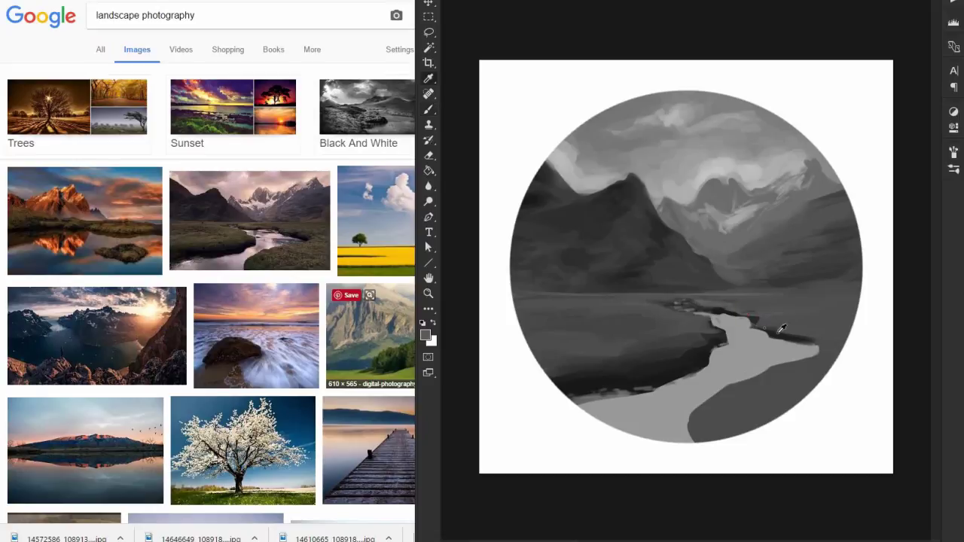
mouse_move(817, 355)
left_mouse_down()
mouse_move(747, 324)
mouse_move(816, 343)
left_mouse_up()
left_click(791, 351, "alt")
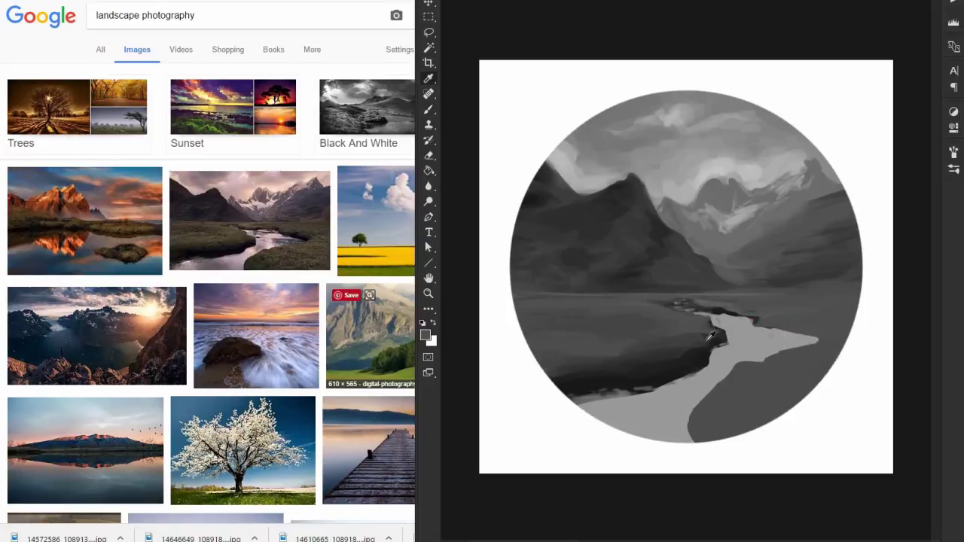
left_click_drag(753, 323, 792, 330)
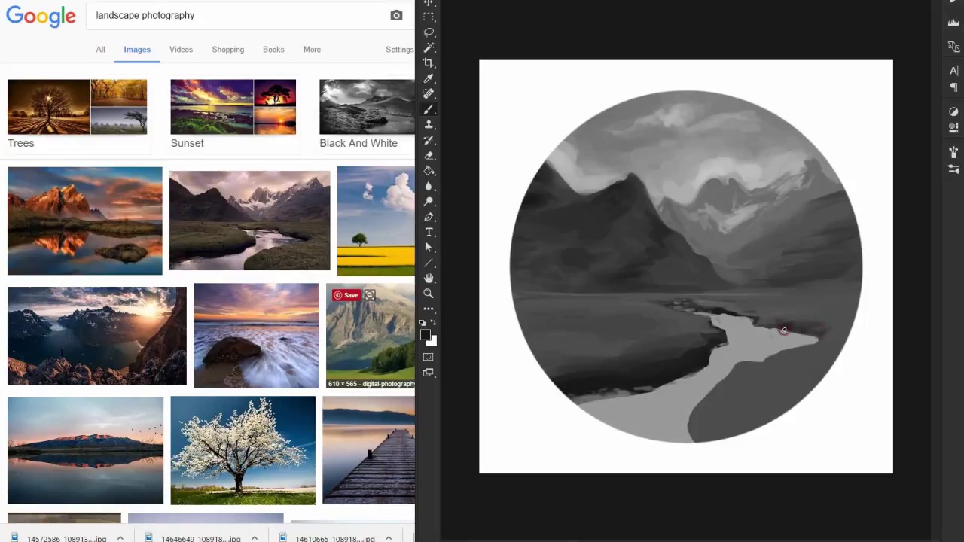
left_click(712, 309, "alt")
Texture the left plain with thin horizontal strokes in sampled light and dark greys
left_click(543, 314, "alt")
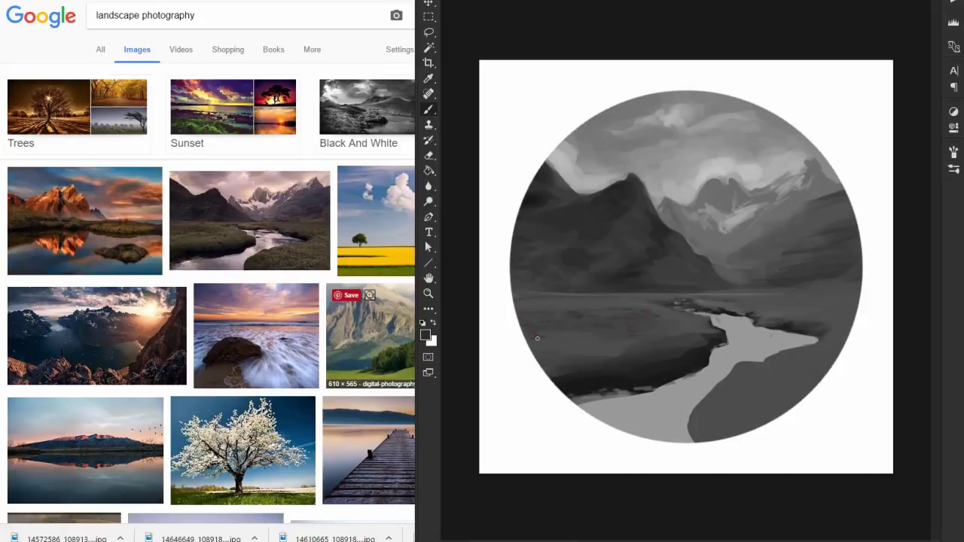
left_click(626, 343, "alt")
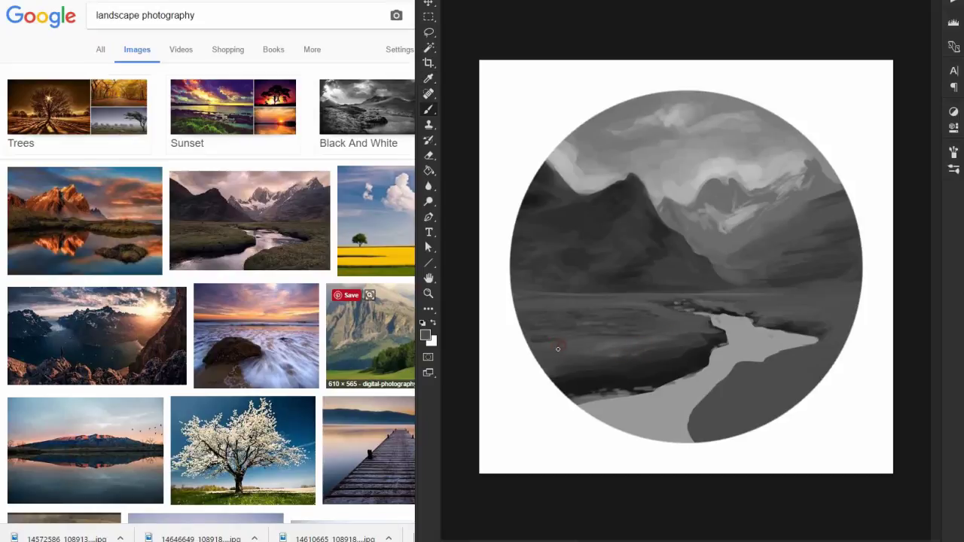
left_click(570, 345, "alt")
left_click(585, 322, "alt")
left_click(678, 319, "alt")
left_click(639, 348, "alt")
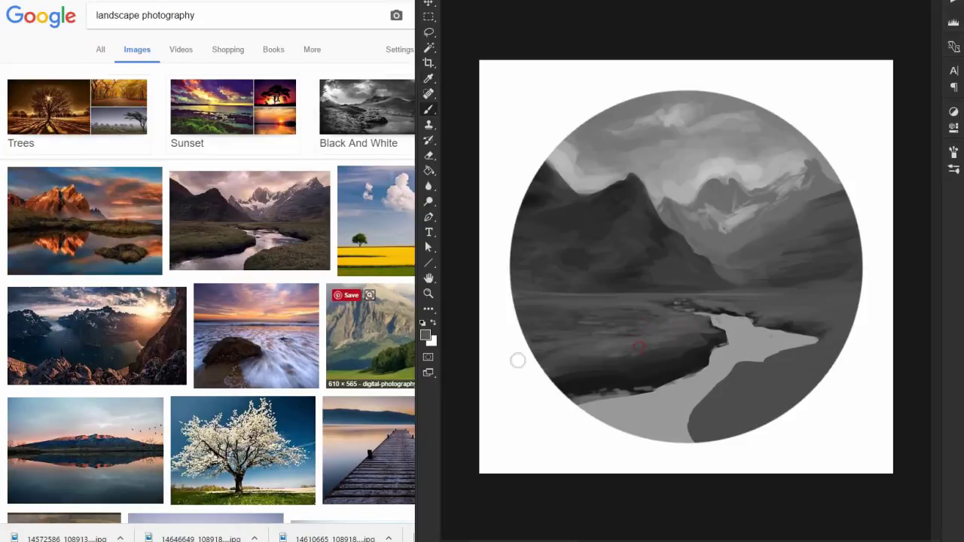
Refine the edge of the right foreground bank with dark shading and sampled river grey
left_click(698, 401, "alt")
left_click_drag(698, 401, 693, 438)
left_click(673, 360, "alt")
left_click(693, 400, "alt")
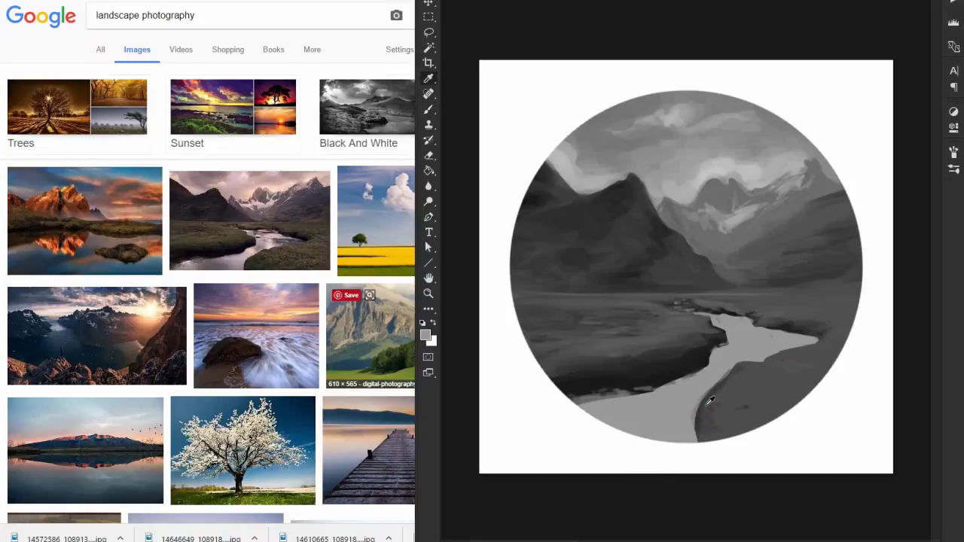
Add darker patches and blended grey texture to the grass on the right foreground bank
left_click(710, 402, "alt")
left_click_drag(713, 393, 750, 369)
left_click(728, 402, "alt")
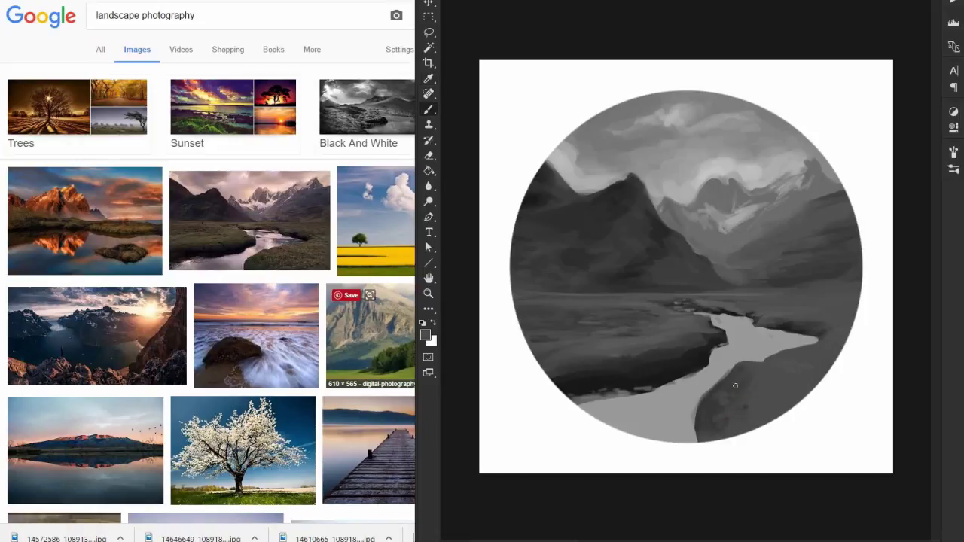
left_click(735, 386, "alt")
left_click(781, 353, "alt")
Paint near-white highlights on the river surface and along the bright clouds behind the mountain peaks
left_click(700, 367, "alt")
mouse_move(717, 359)
left_mouse_down()
mouse_move(765, 353)
mouse_move(746, 329)
left_mouse_up()
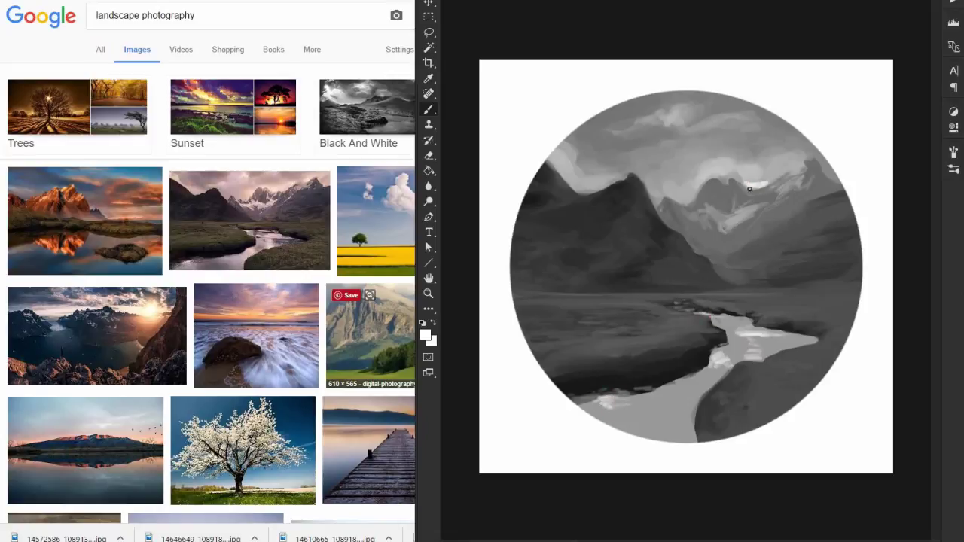
mouse_move(750, 189)
left_mouse_down()
mouse_move(720, 173)
mouse_move(736, 178)
mouse_move(699, 185)
mouse_move(696, 197)
mouse_move(712, 174)
mouse_move(767, 178)
mouse_move(809, 157)
mouse_move(797, 160)
mouse_move(824, 210)
mouse_move(823, 172)
mouse_move(805, 159)
mouse_move(685, 183)
left_mouse_up()
left_click(814, 163, "alt")
left_click_drag(557, 172, 584, 178)
Paint horizontal ripples in the foreground water and add dark broken strokes along the left shoreline
left_click(651, 390, "alt")
left_click_drag(641, 429, 672, 407)
left_click_drag(610, 423, 678, 407)
left_click(585, 394, "alt")
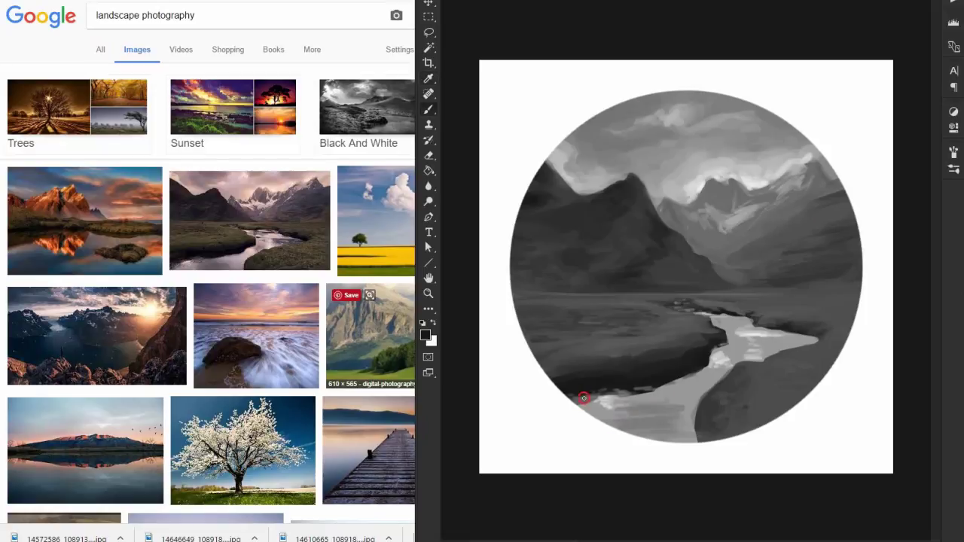
left_click_drag(585, 394, 665, 400)
left_click(681, 405, "alt")
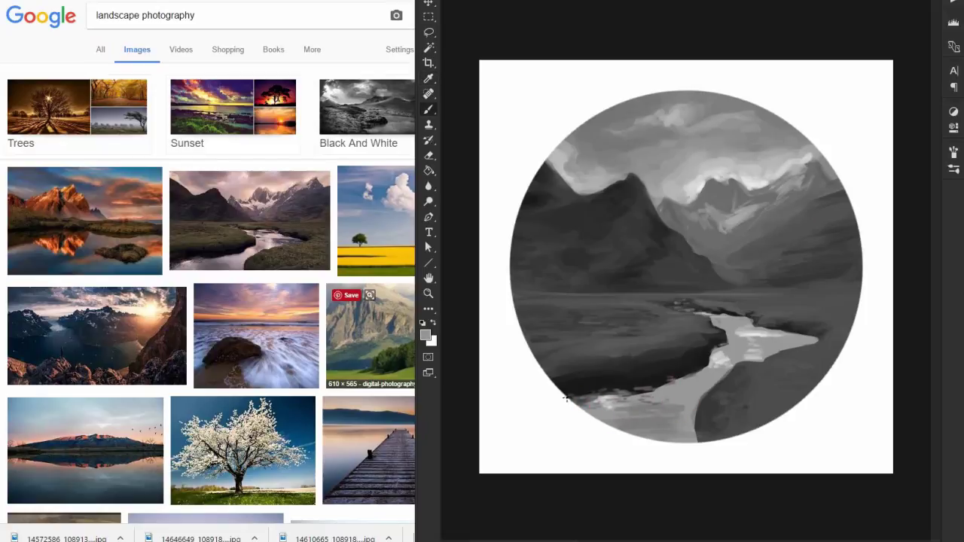
Paint light and dark reflections through the middle of the river and sharpen its narrow right bend
left_click(710, 351, "alt")
left_click(725, 355, "alt")
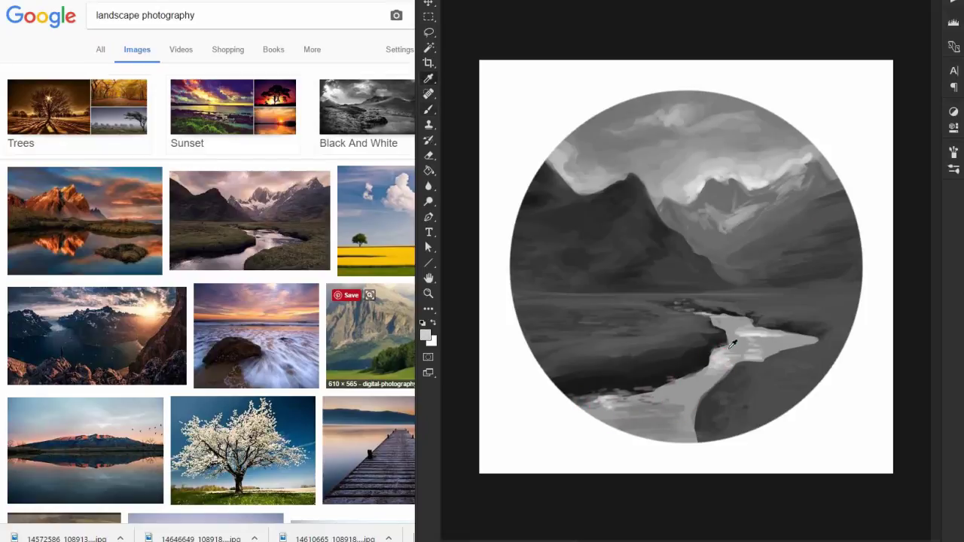
left_click(661, 411, "alt")
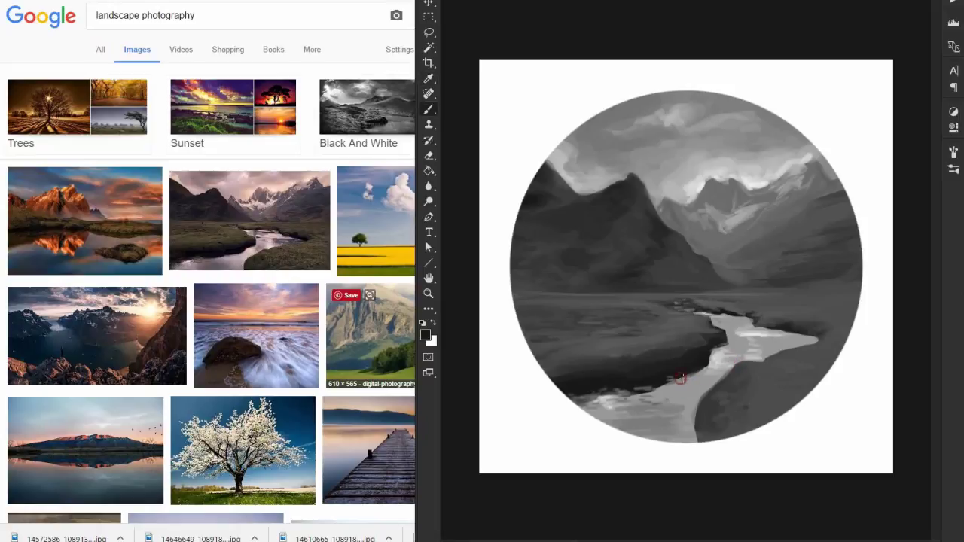
left_click(701, 384, "alt")
left_click_drag(821, 340, 753, 344)
left_click(743, 334, "alt")
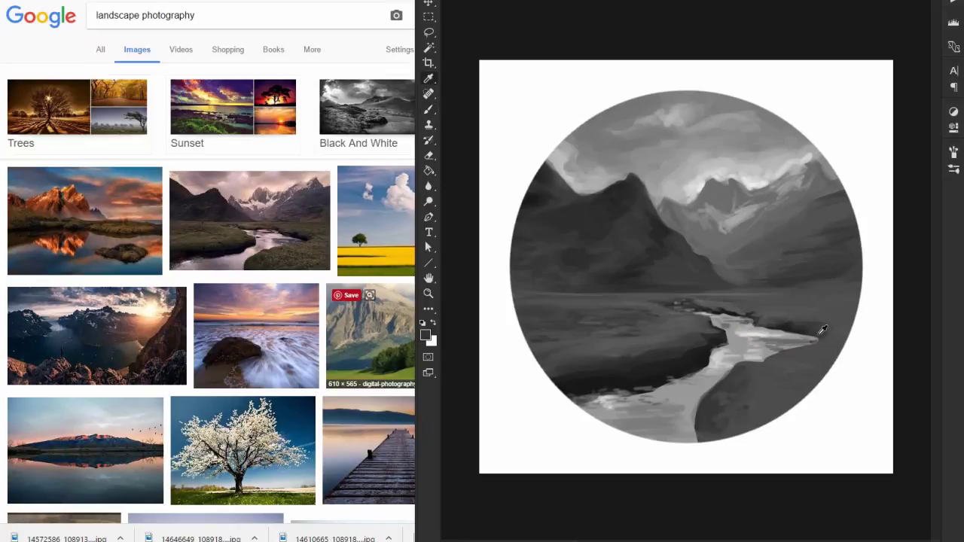
left_click_drag(816, 340, 802, 333)
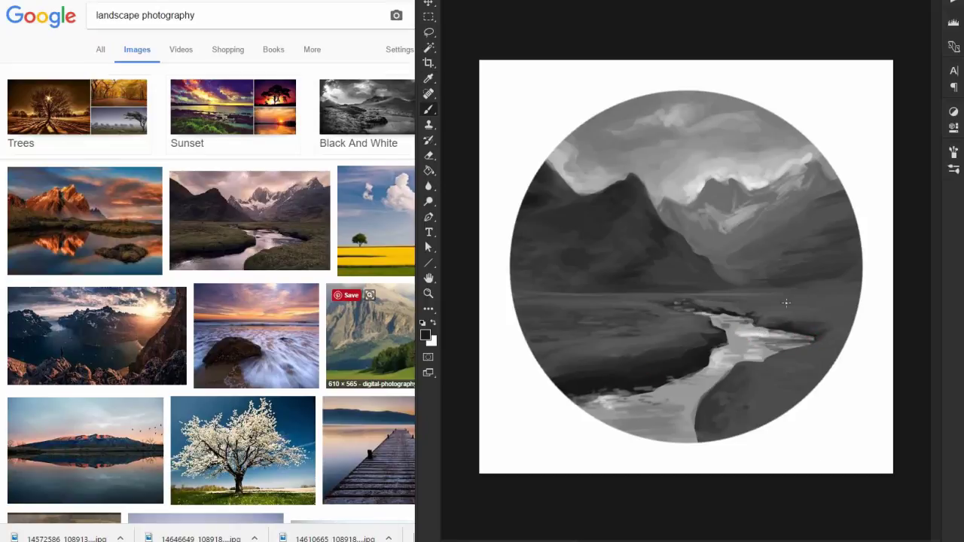
Deepen the shadows on the left mountain and the dark left riverbank with near-black strokes
mouse_move(608, 275)
left_mouse_down()
mouse_move(609, 254)
mouse_move(656, 248)
left_mouse_up()
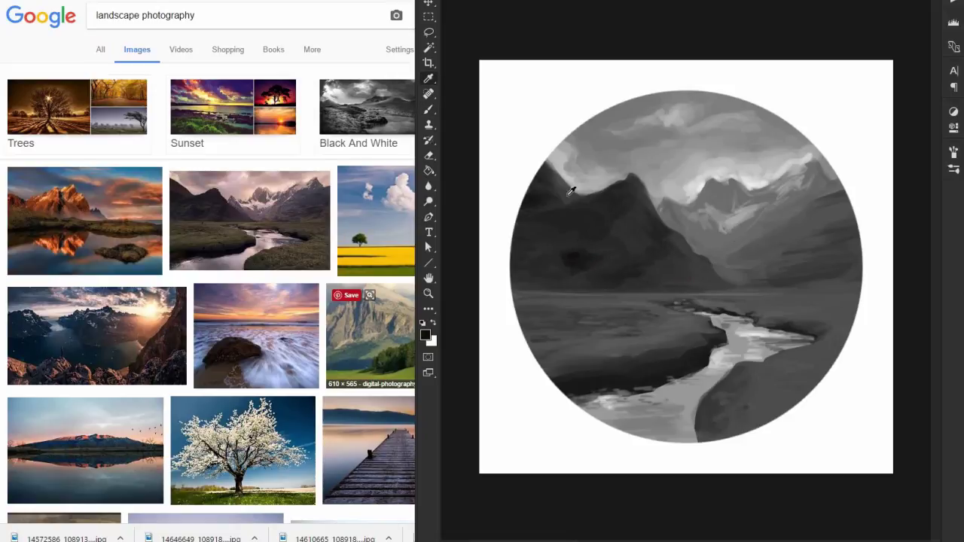
left_click(521, 213, "alt")
left_click_drag(575, 217, 611, 208)
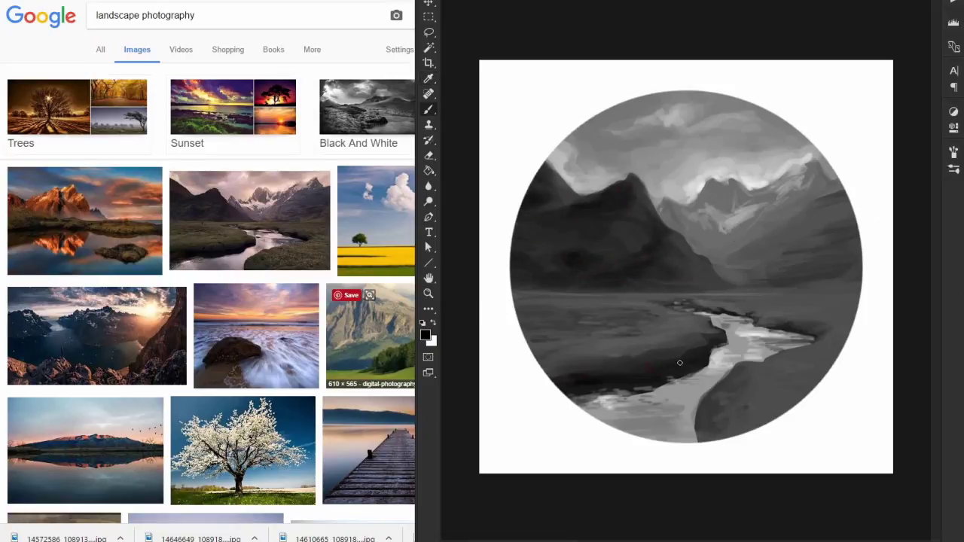
left_click(614, 370)
Shade the lower part of the right foreground bank with darker sampled greys
left_click(736, 386, "alt")
left_click(700, 419, "alt")
mouse_move(709, 420)
left_mouse_down()
mouse_move(733, 427)
mouse_move(776, 413)
left_mouse_up()
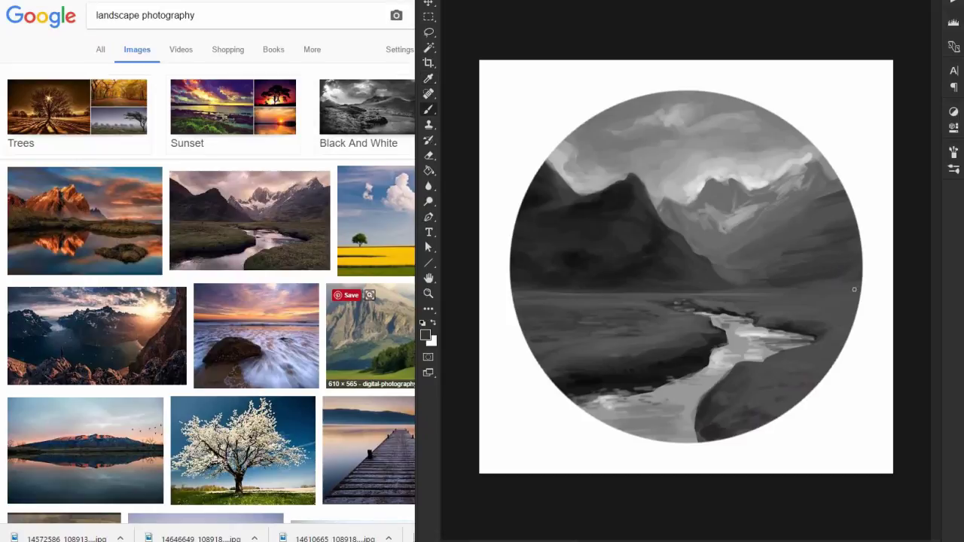
Brighten the river's middle bend and the left foreground water with white highlights
left_click(826, 349, "alt")
left_click(744, 359, "alt")
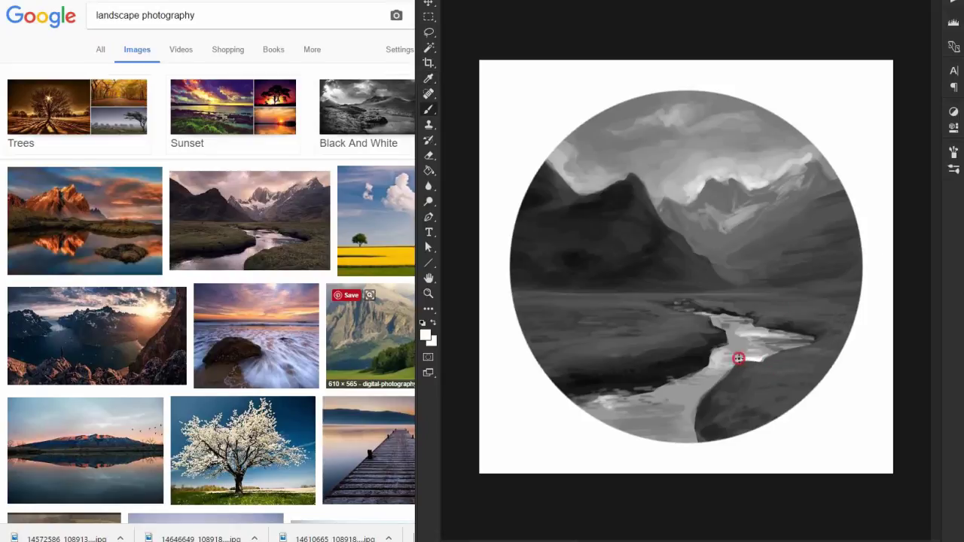
left_click_drag(713, 362, 733, 357)
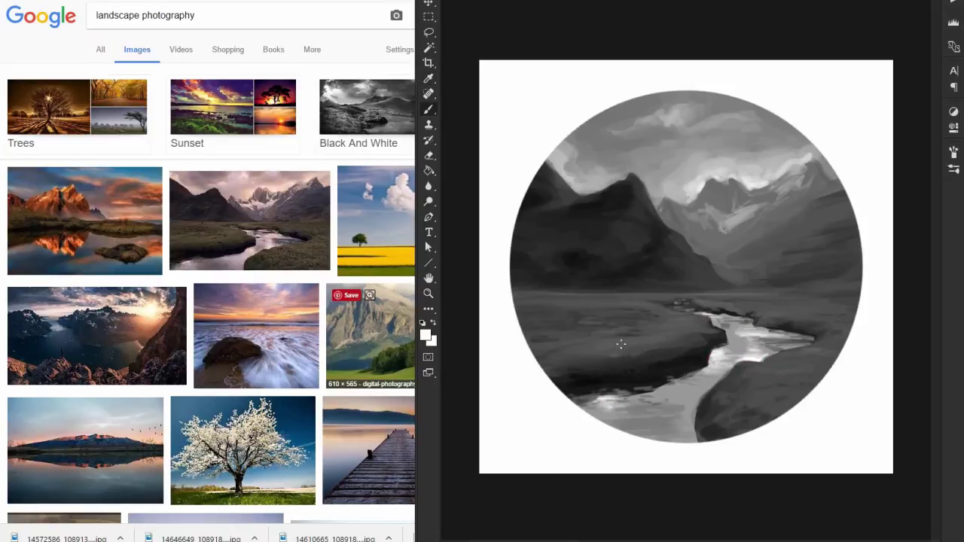
left_click_drag(608, 415, 643, 427)
Darken the riverside edge of the right foreground bank and touch up the adjoining water with sampled greys
left_click(711, 394, "alt")
left_click_drag(711, 394, 696, 434)
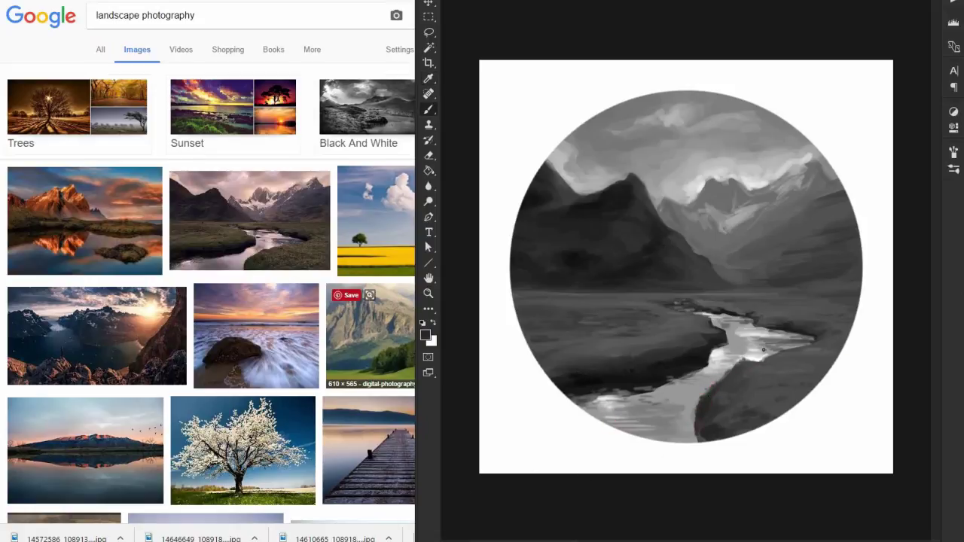
left_click(775, 356, "alt")
left_click(741, 342, "alt")
Sign the painting at the foot of the left mountain and raise its contrast with a Levels adjustment
left_click_drag(522, 287, 595, 284)
left_click(953, 126)
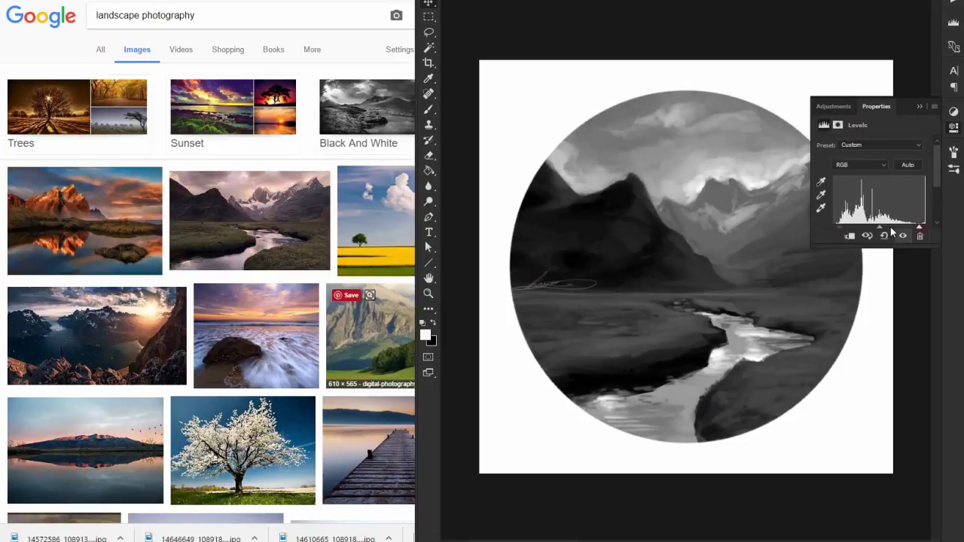
left_click(953, 126)
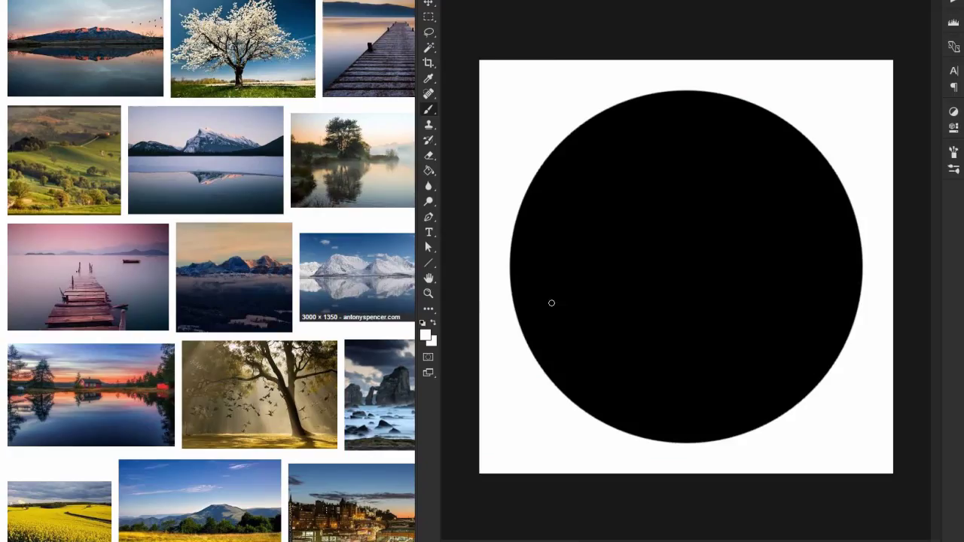
In a new black circle, paint the lower half flat mid grey beneath a straight horizontal edge
mouse_move(550, 301)
left_mouse_down()
mouse_move(635, 297)
mouse_move(507, 295)
left_mouse_up()
left_click(859, 294, "shift")
left_click_drag(678, 437, 745, 437)
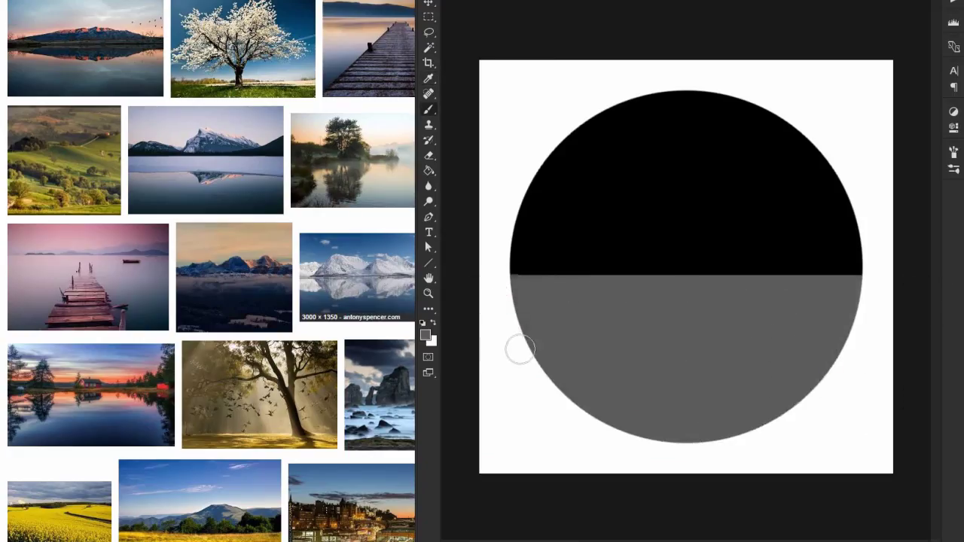
Paint the sky with arched bands of sampled grey that lighten towards the horizon
key("i")
left_click(610, 308)
key("b")
mouse_move(525, 236)
left_mouse_down()
mouse_move(610, 228)
mouse_move(514, 233)
mouse_move(734, 228)
mouse_move(793, 185)
mouse_move(699, 152)
mouse_move(796, 134)
left_mouse_up()
Block in a low hill on the left and a central peaked mountain in mid grey above the black shore
left_click(544, 256, "alt")
mouse_move(516, 250)
left_mouse_down()
mouse_move(555, 239)
mouse_move(510, 249)
mouse_move(667, 251)
left_mouse_up()
left_click_drag(681, 180, 802, 230)
mouse_move(676, 179)
left_mouse_down()
mouse_move(661, 216)
mouse_move(640, 226)
left_mouse_up()
left_click(552, 226, "alt")
mouse_move(552, 226)
left_mouse_down()
mouse_move(648, 236)
mouse_move(683, 190)
mouse_move(754, 219)
mouse_move(694, 249)
mouse_move(773, 231)
left_mouse_up()
Soften the sky bands with sampled greys and add a pale glow low beside the mountain
left_click(647, 239, "alt")
left_click(519, 189, "alt")
mouse_move(519, 189)
left_mouse_down()
mouse_move(665, 218)
mouse_move(621, 158)
mouse_move(565, 173)
left_mouse_up()
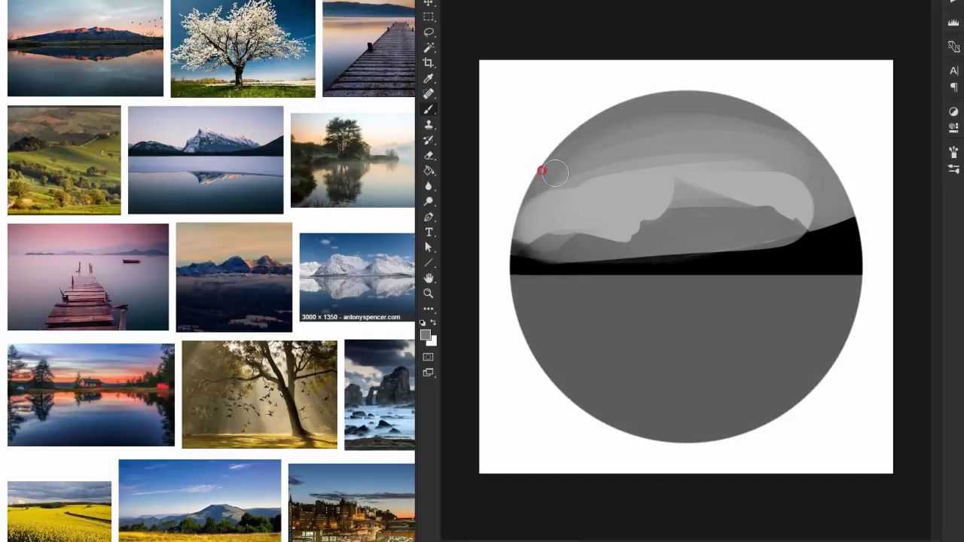
left_click(544, 170, "alt")
left_click(678, 163, "alt")
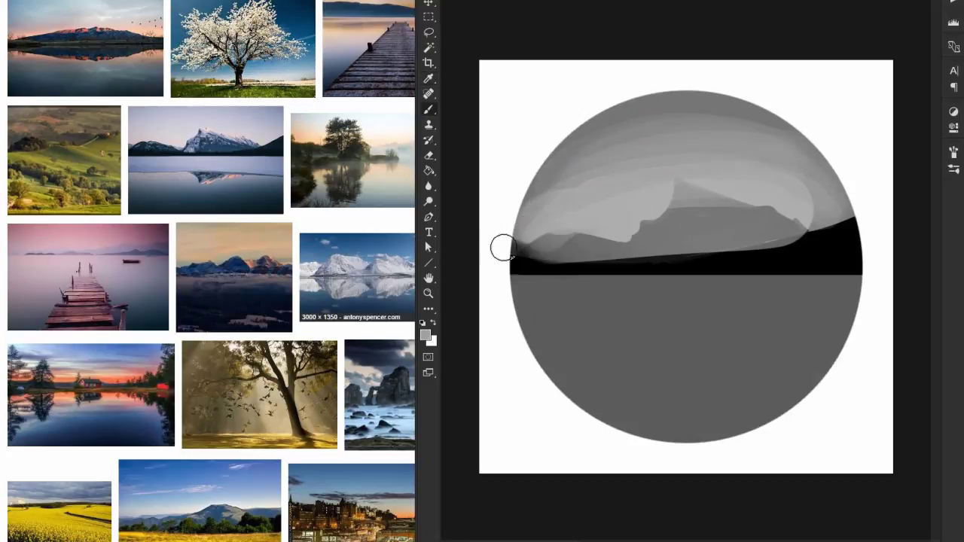
left_click_drag(580, 221, 597, 217)
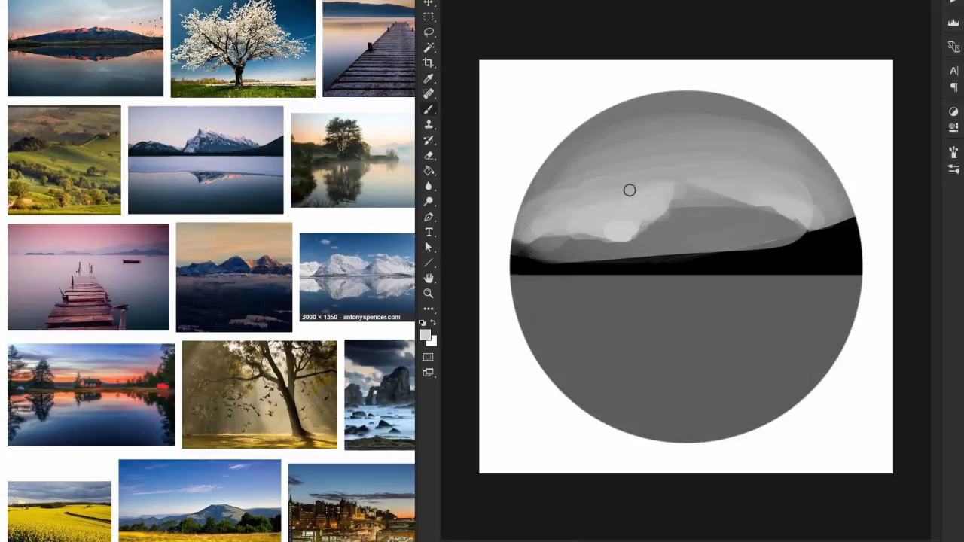
Darken the body of the central mountain and paint over the left hill with near-black strokes
right_click(704, 226, "alt")
mouse_move(548, 247)
left_mouse_down()
mouse_move(709, 245)
mouse_move(581, 252)
mouse_move(675, 234)
mouse_move(812, 240)
mouse_move(544, 264)
mouse_move(550, 250)
mouse_move(730, 219)
mouse_move(541, 257)
mouse_move(572, 245)
mouse_move(563, 241)
mouse_move(620, 190)
left_mouse_up()
left_click(541, 204, "alt")
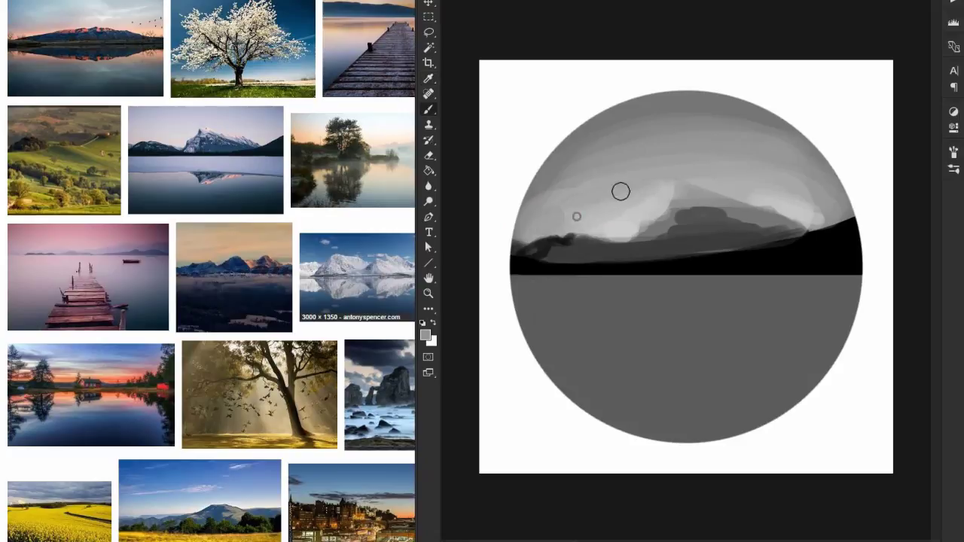
left_click(621, 238, "alt")
mouse_move(550, 241)
left_mouse_down()
mouse_move(546, 260)
mouse_move(606, 249)
mouse_move(553, 260)
mouse_move(559, 251)
left_mouse_up()
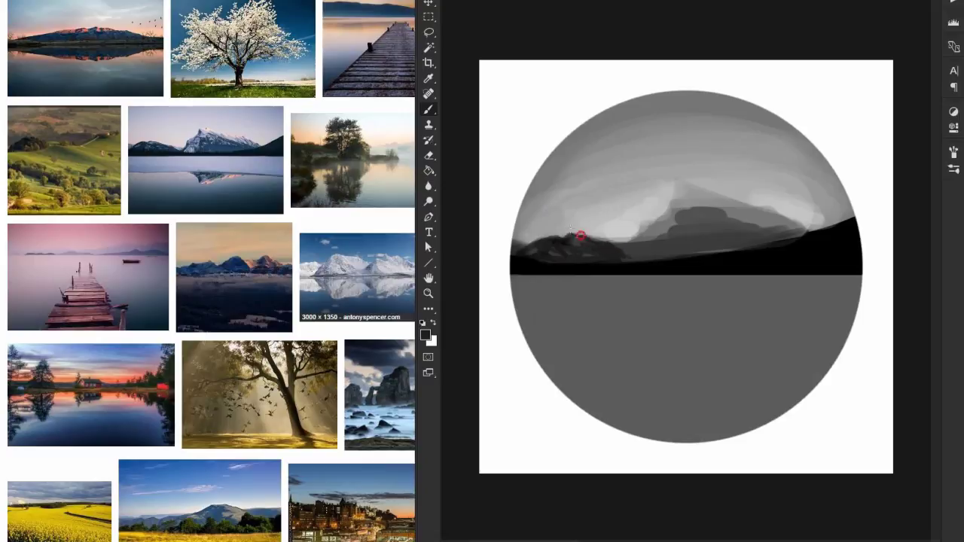
Refine the left hill's ridgeline and slopes using sampled dark and mid greys
left_click(571, 227, "alt")
mouse_move(530, 241)
left_mouse_down()
mouse_move(614, 228)
mouse_move(621, 245)
left_mouse_up()
left_click(618, 233, "alt")
left_click(587, 252, "alt")
left_click(531, 249, "alt")
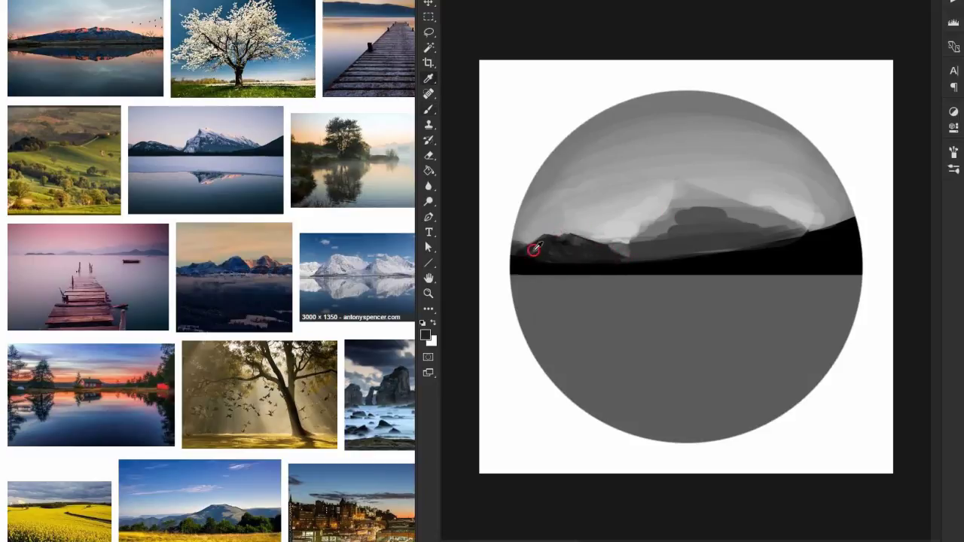
left_click(606, 259, "alt")
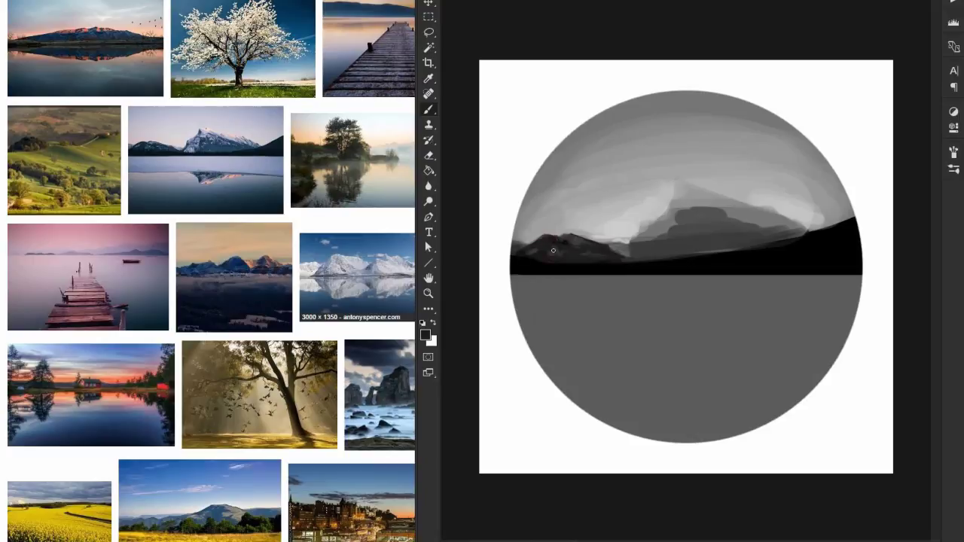
left_click(587, 239, "alt")
Shape the central mountain's steep left slope, pointed summit and right shoulder with darker greys
left_click(671, 183, "alt")
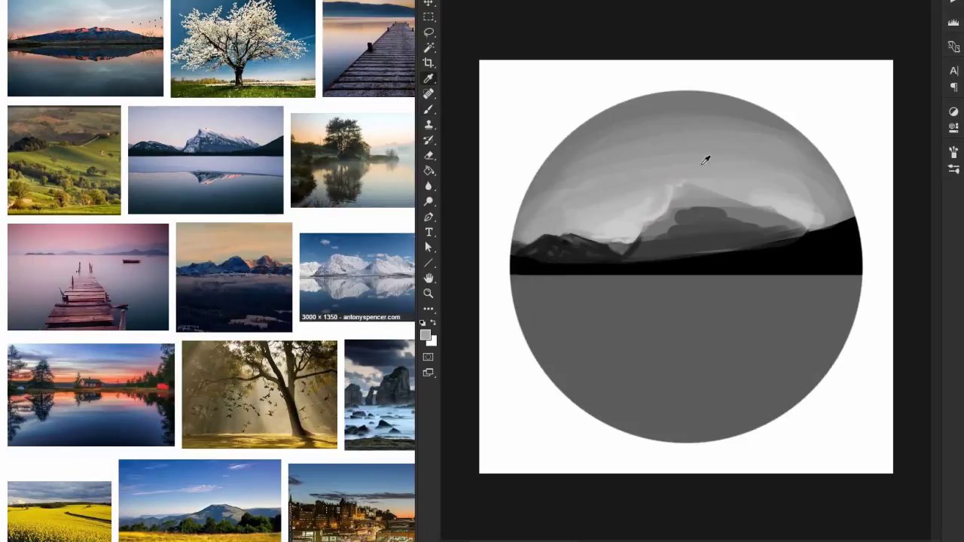
left_click(641, 241, "alt")
mouse_move(638, 249)
left_mouse_down()
mouse_move(746, 219)
mouse_move(677, 188)
mouse_move(668, 205)
left_mouse_up()
left_click(641, 241, "alt")
left_click(785, 228, "alt")
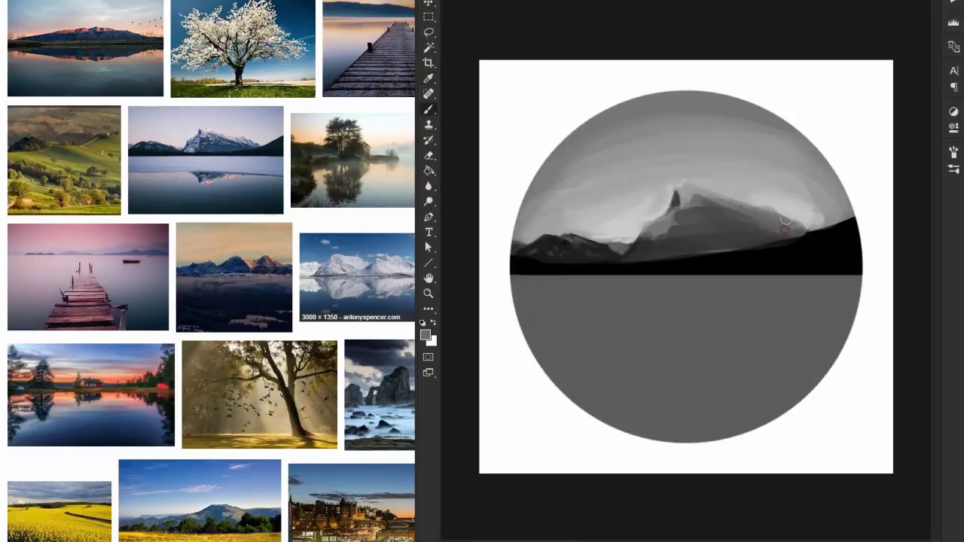
Trim the central mountain's right ridge against the sky and start a white snow streak down from the summit
left_click(785, 220, "alt")
mouse_move(708, 187)
left_mouse_down()
mouse_move(797, 213)
mouse_move(661, 209)
mouse_move(740, 209)
mouse_move(630, 241)
mouse_move(775, 217)
mouse_move(681, 182)
mouse_move(677, 192)
mouse_move(734, 218)
left_mouse_up()
left_click(799, 211, "alt")
left_click(633, 238, "alt")
left_click(512, 247, "alt")
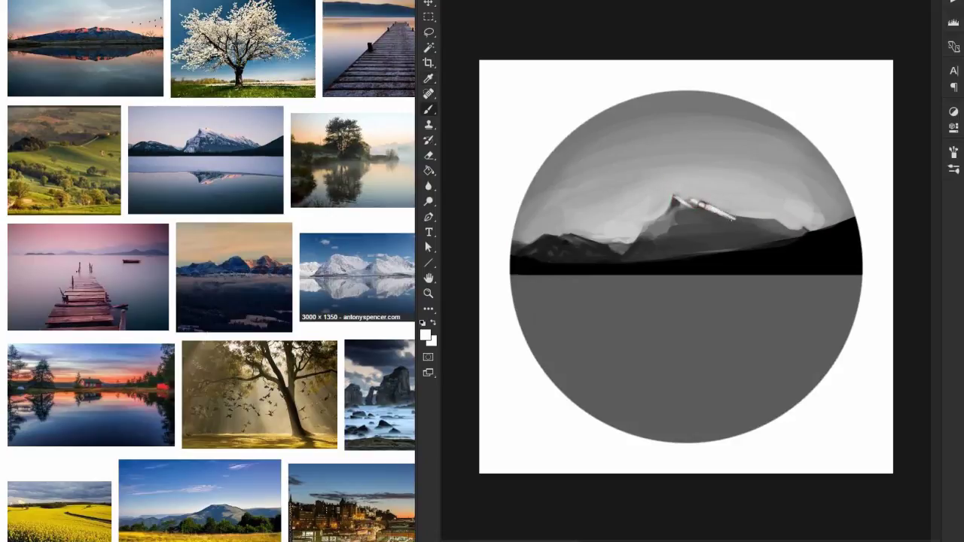
Extend the snow along the right ridge and paint light and dark rock facets on the mountain's left face
left_click(699, 197, "alt")
left_click(652, 227, "alt")
mouse_move(635, 246)
left_mouse_down()
mouse_move(671, 247)
mouse_move(654, 254)
mouse_move(670, 231)
mouse_move(648, 226)
mouse_move(665, 223)
mouse_move(674, 204)
mouse_move(675, 216)
mouse_move(695, 214)
mouse_move(681, 207)
mouse_move(717, 227)
mouse_move(791, 230)
left_mouse_up()
left_click(653, 253, "alt")
left_click(666, 214, "alt")
left_click(678, 213, "alt")
left_click(734, 227, "alt")
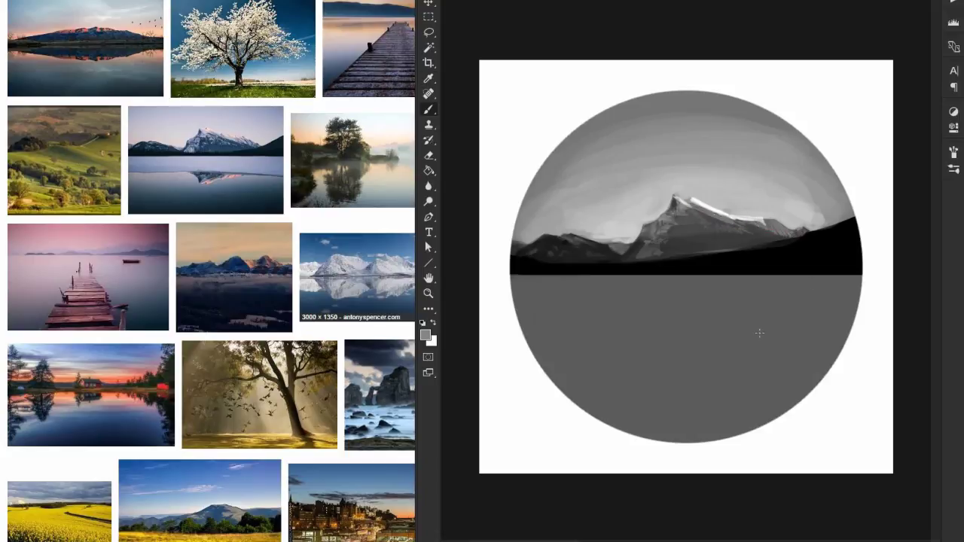
Add rocky texture below the summit and snow ridge with sampled mid and dark greys
left_click(714, 226, "alt")
left_click(708, 225, "alt")
left_click(715, 239, "alt")
left_click(682, 209, "alt")
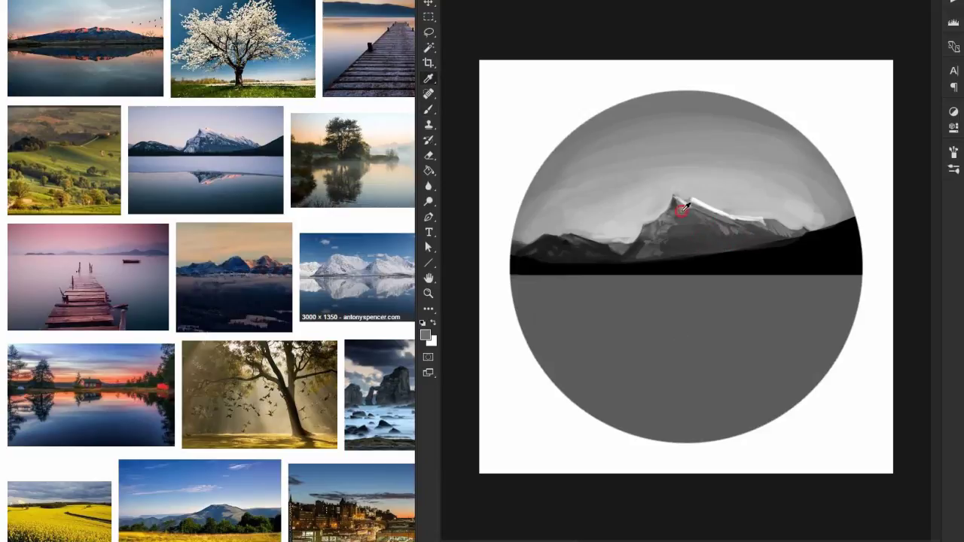
left_click(681, 221, "alt")
left_click(682, 226, "alt")
Sharpen the snowy summit and ridge, and roughen the dark right hill's edge with black tree-like strokes
left_click(637, 185, "alt")
left_click(673, 196, "alt")
left_click_drag(716, 204, 688, 199)
left_click(687, 198, "alt")
left_click(678, 199, "alt")
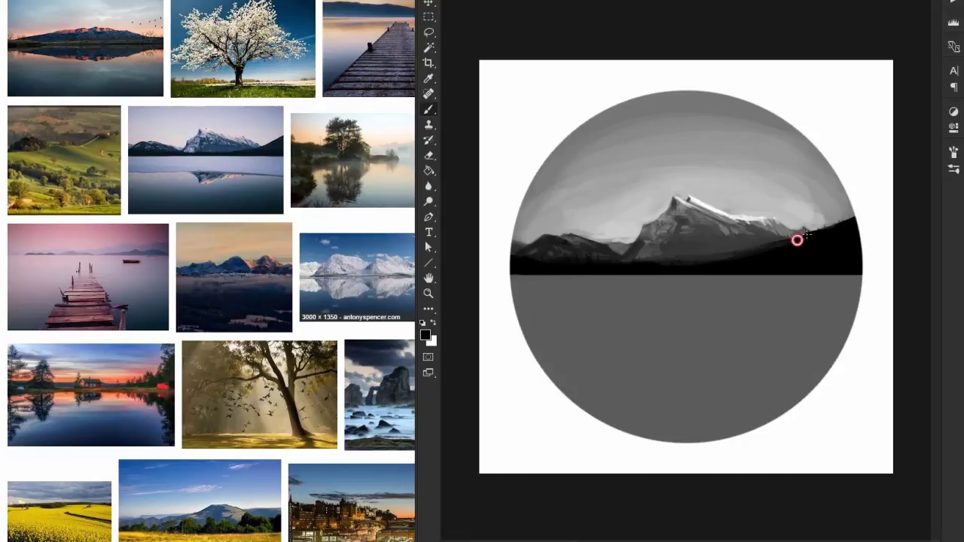
left_click_drag(805, 233, 780, 244)
Paint a light grey strip directly below the black shore using a sampled sky tone
left_click(645, 150, "alt")
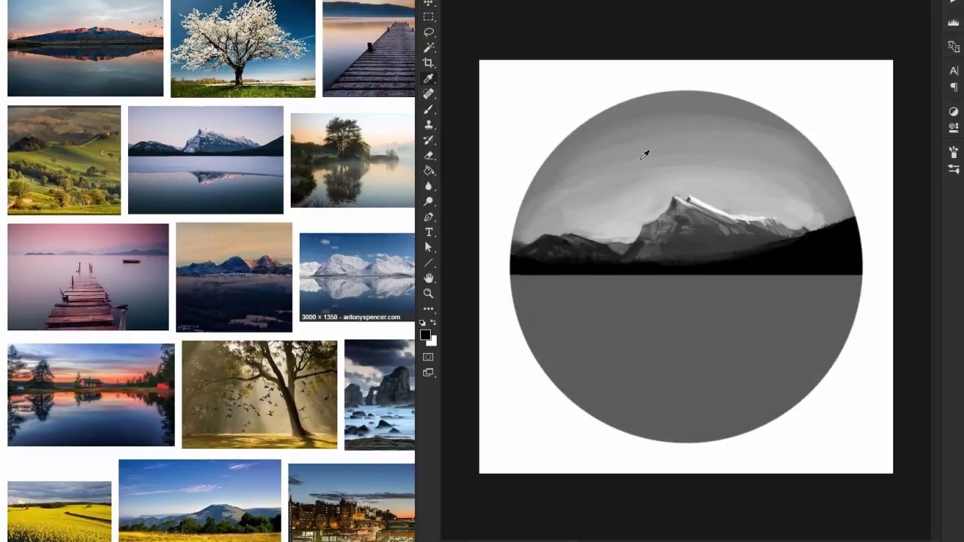
mouse_move(508, 288)
left_mouse_down()
mouse_move(867, 294)
mouse_move(501, 300)
mouse_move(626, 281)
left_mouse_up()
key("bracketleft")
key("bracketleft")
key("bracketleft")
key("bracketleft")
left_click_drag(555, 284, 784, 287)
Widen the grey band below the shore with broad horizontal strokes in varied sampled tones
left_click(515, 307, "alt")
key("bracketright")
key("bracketright")
key("bracketright")
mouse_move(527, 309)
left_mouse_down()
mouse_move(635, 313)
mouse_move(803, 267)
mouse_move(833, 311)
mouse_move(596, 317)
mouse_move(838, 309)
mouse_move(860, 318)
mouse_move(767, 304)
left_mouse_up()
left_click(859, 318, "alt")
mouse_move(499, 297)
left_mouse_down()
mouse_move(566, 297)
mouse_move(512, 297)
mouse_move(716, 301)
left_mouse_up()
left_click(564, 327, "alt")
left_click_drag(868, 318, 832, 316)
Fill the foreground beneath the grey band with a flat dark grey
key("i")
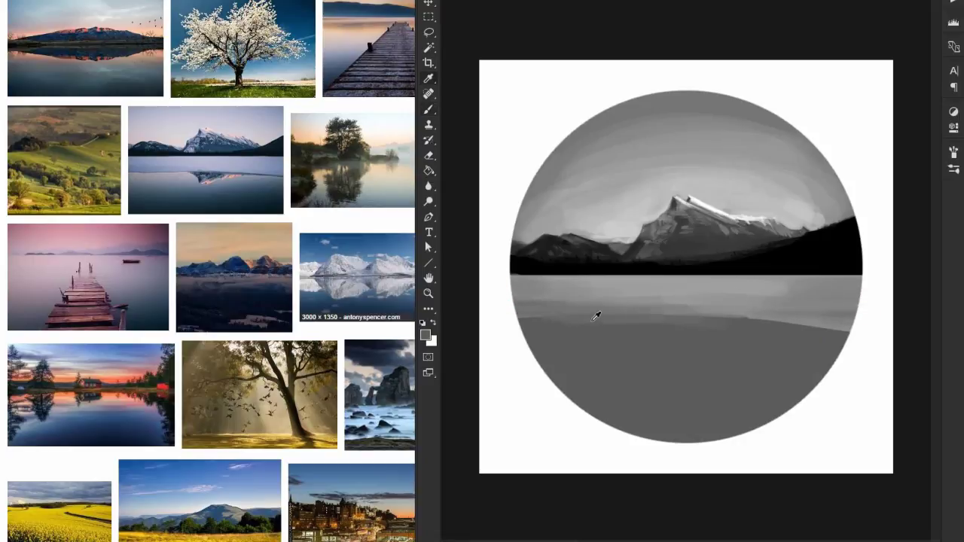
left_click(541, 317)
key("b")
mouse_move(520, 328)
left_mouse_down()
mouse_move(814, 345)
mouse_move(667, 445)
left_mouse_up()
Cover the foreground with sampled light grey, leaving a thin dark line along the band's lower edge
key("i")
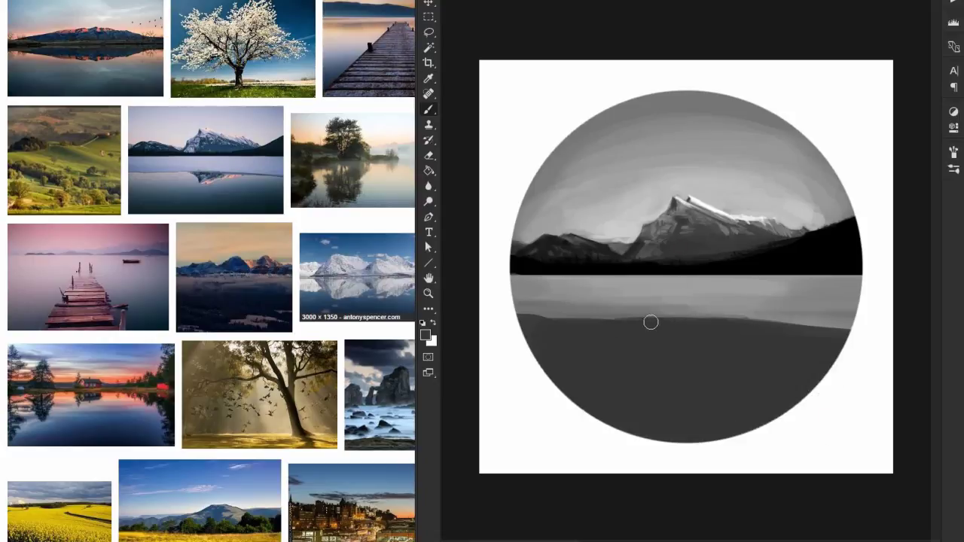
left_click(657, 207)
key("b")
mouse_move(514, 329)
left_mouse_down()
mouse_move(630, 315)
mouse_move(613, 327)
mouse_move(824, 338)
mouse_move(625, 345)
mouse_move(753, 436)
left_mouse_up()
Shade the foreground water with curved grey bands that darken to black towards the circle's bottom
key("i")
left_click(665, 93)
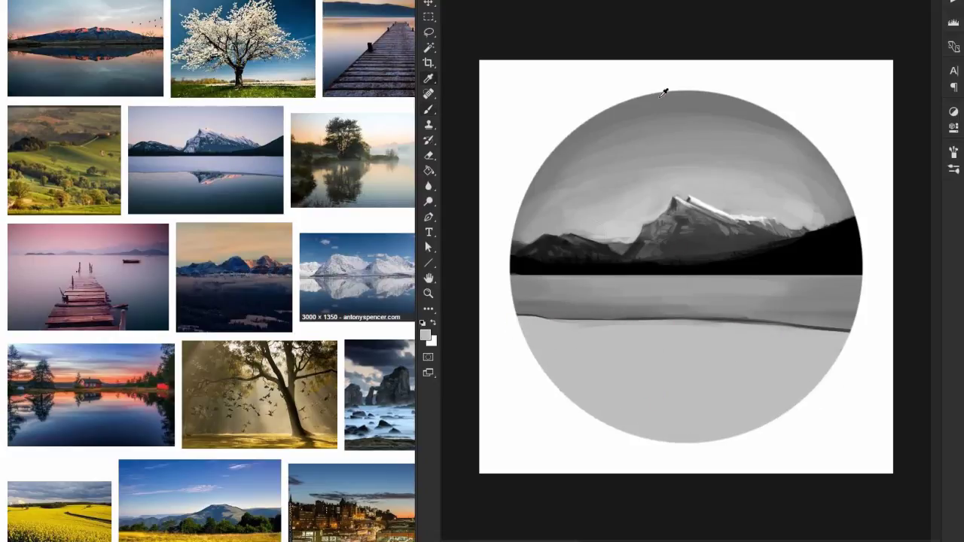
key("b")
mouse_move(538, 362)
left_mouse_down()
mouse_move(738, 431)
mouse_move(850, 420)
mouse_move(596, 376)
mouse_move(806, 357)
left_mouse_up()
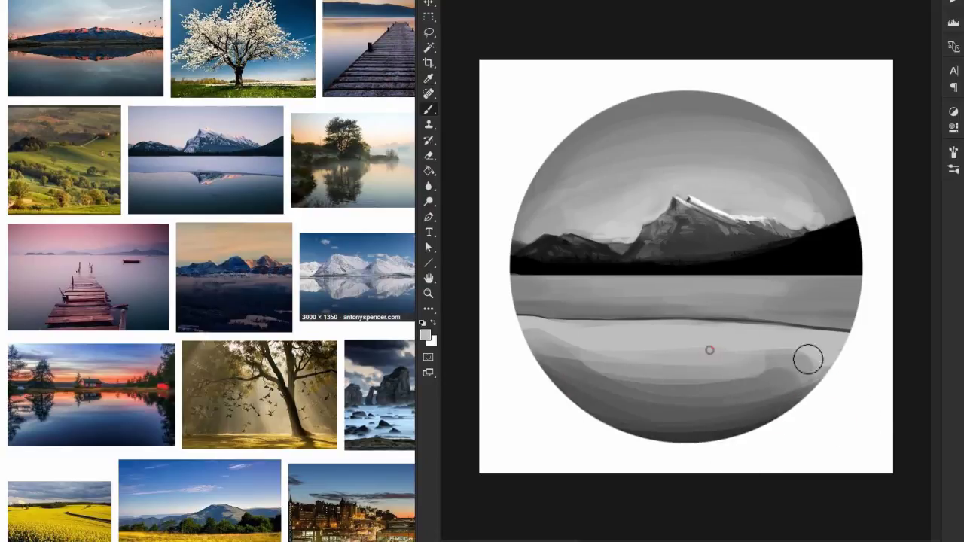
key("d")
mouse_move(795, 403)
left_mouse_down()
mouse_move(680, 446)
mouse_move(807, 402)
left_mouse_up()
Blend the foreground water into a smooth gradient from pale grey at the shoreline to black at the bottom
key("i")
left_click(641, 333)
key("b")
mouse_move(557, 351)
left_mouse_down()
mouse_move(794, 360)
mouse_move(781, 368)
mouse_move(601, 336)
mouse_move(602, 355)
mouse_move(600, 340)
mouse_move(809, 340)
mouse_move(572, 362)
mouse_move(837, 374)
mouse_move(801, 345)
mouse_move(817, 359)
mouse_move(525, 321)
mouse_move(791, 339)
mouse_move(801, 372)
mouse_move(802, 357)
mouse_move(769, 383)
mouse_move(562, 338)
mouse_move(521, 355)
left_mouse_up()
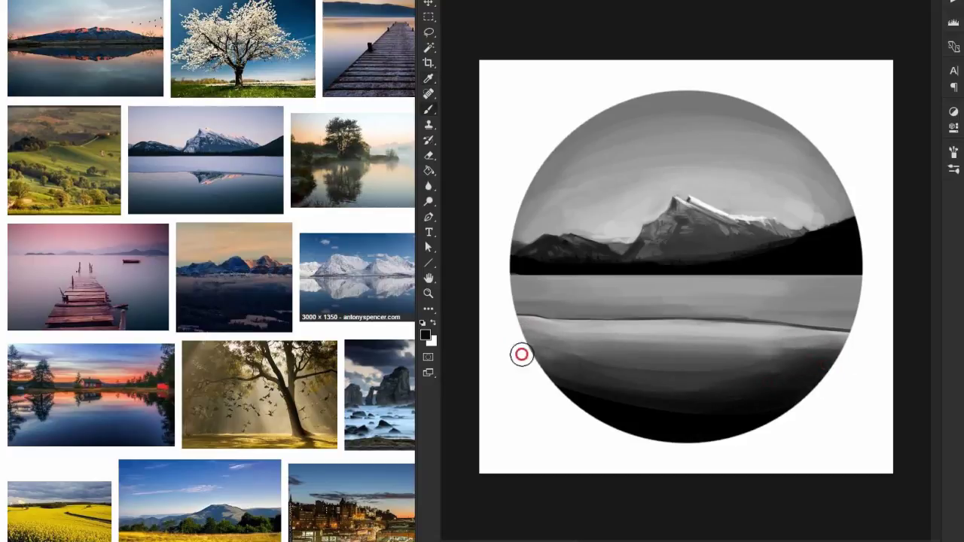
left_click(641, 293, "alt")
mouse_move(698, 397)
left_mouse_down()
mouse_move(578, 394)
mouse_move(635, 439)
left_mouse_up()
Paint a dark inverted silhouette of the central mountain as a reflection below the thin shoreline
key("i")
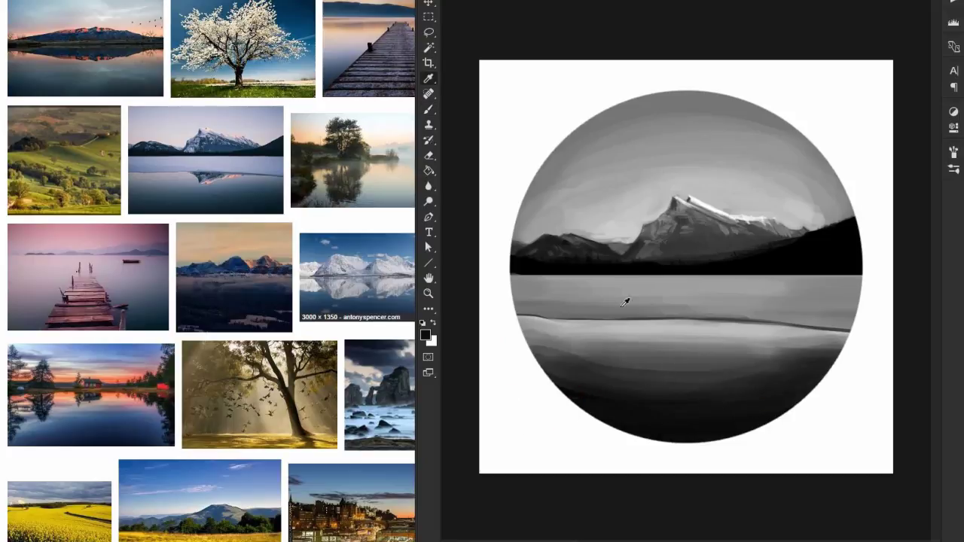
key("b")
left_click(562, 338, "alt")
mouse_move(562, 339)
left_mouse_down()
mouse_move(654, 323)
mouse_move(680, 340)
mouse_move(745, 324)
left_mouse_up()
mouse_move(691, 347)
left_mouse_down()
mouse_move(769, 327)
mouse_move(651, 324)
mouse_move(713, 323)
mouse_move(672, 337)
mouse_move(706, 329)
left_mouse_up()
left_click(680, 320, "alt")
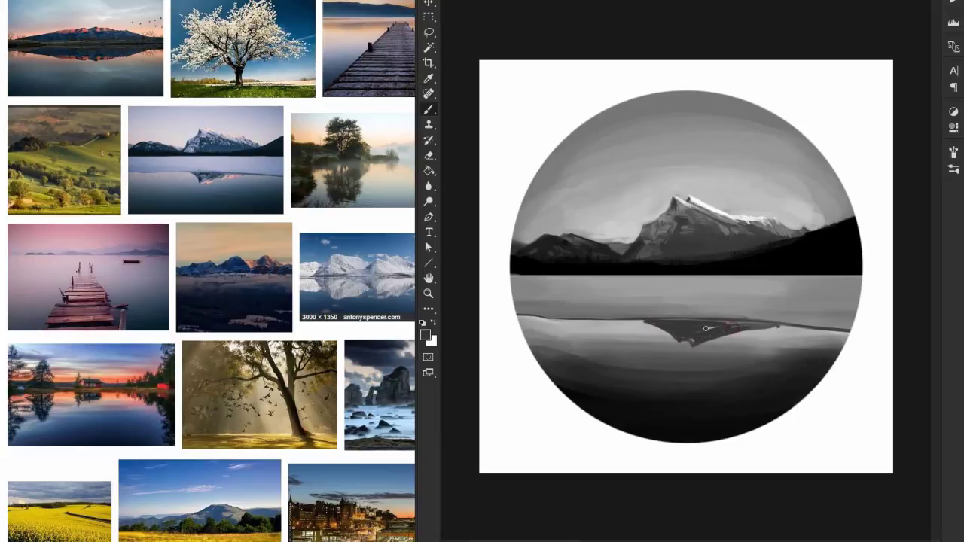
Smooth the water around the reflection and add lighter grey facets inside it
mouse_move(637, 329)
left_mouse_down()
mouse_move(728, 340)
mouse_move(630, 366)
left_mouse_up()
left_click(630, 366, "alt")
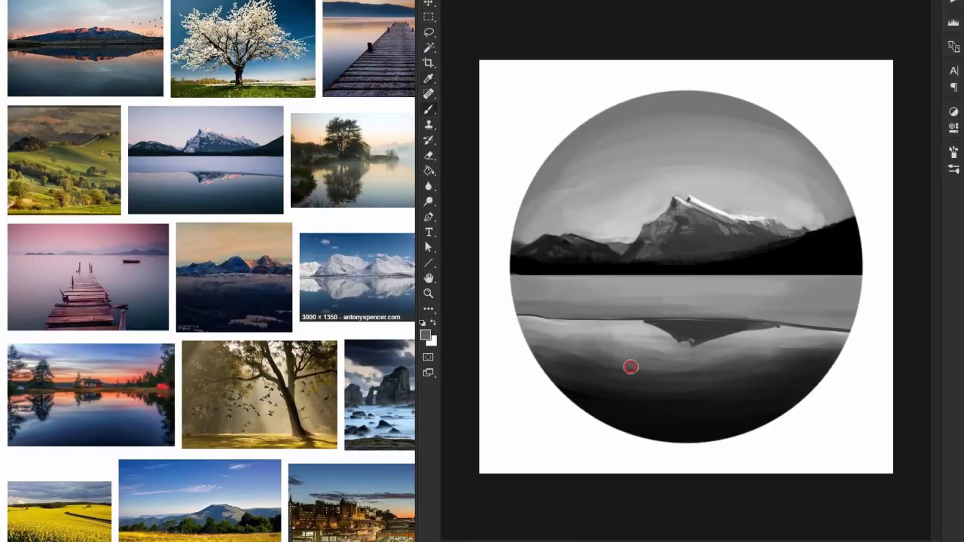
left_click(782, 330, "alt")
left_click(681, 336, "alt")
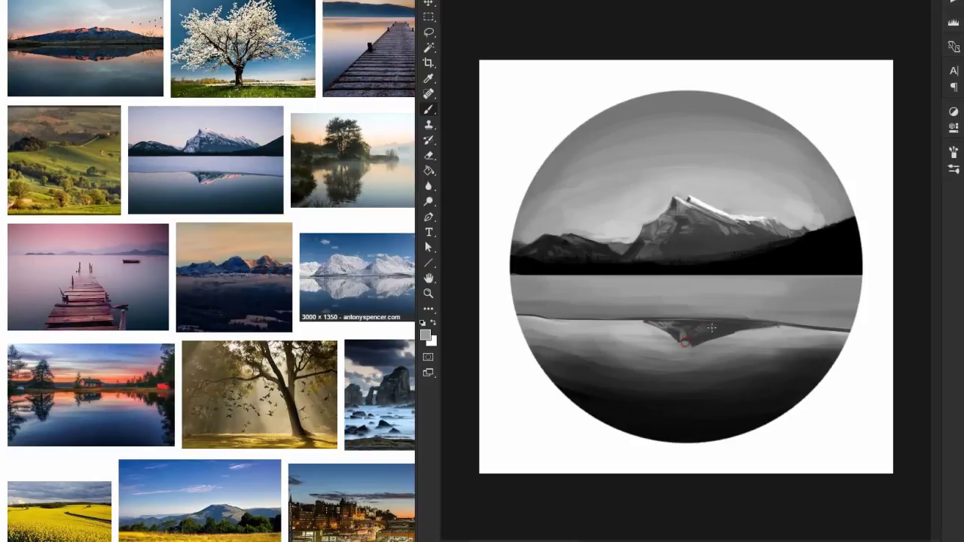
mouse_move(712, 327)
left_mouse_down()
mouse_move(701, 332)
mouse_move(742, 332)
left_mouse_up()
Paint the snow ridge's reflection in white with a bright diagonal streak and small broken marks
left_click(699, 199, "alt")
left_click(693, 341)
left_click(672, 324, "alt")
left_click(680, 338, "alt")
left_click_drag(672, 341, 727, 332)
left_click(695, 195, "alt")
Darken the central mountain's foot and refine its join with the left hill using sampled greys
left_click(634, 279, "alt")
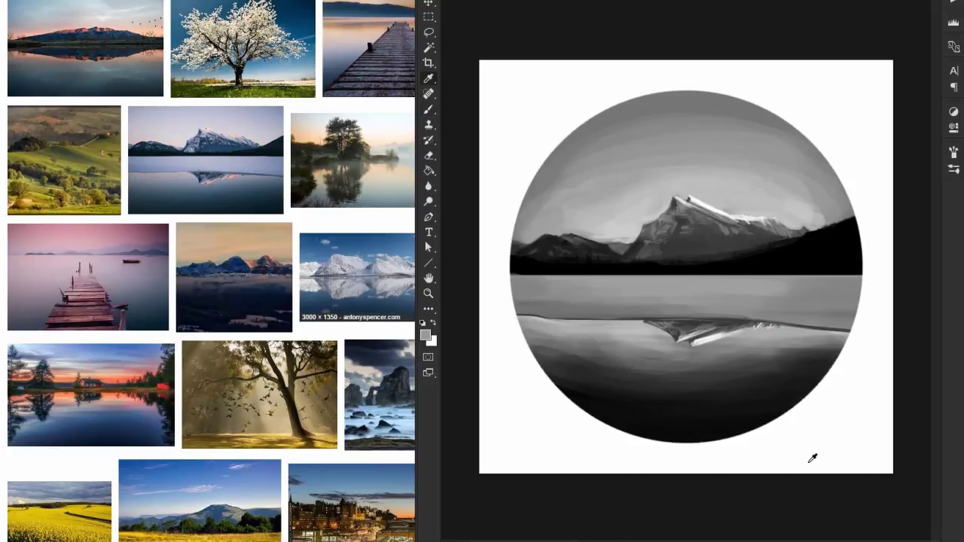
left_click(772, 256, "alt")
mouse_move(750, 241)
left_mouse_down()
mouse_move(682, 247)
mouse_move(721, 245)
left_mouse_up()
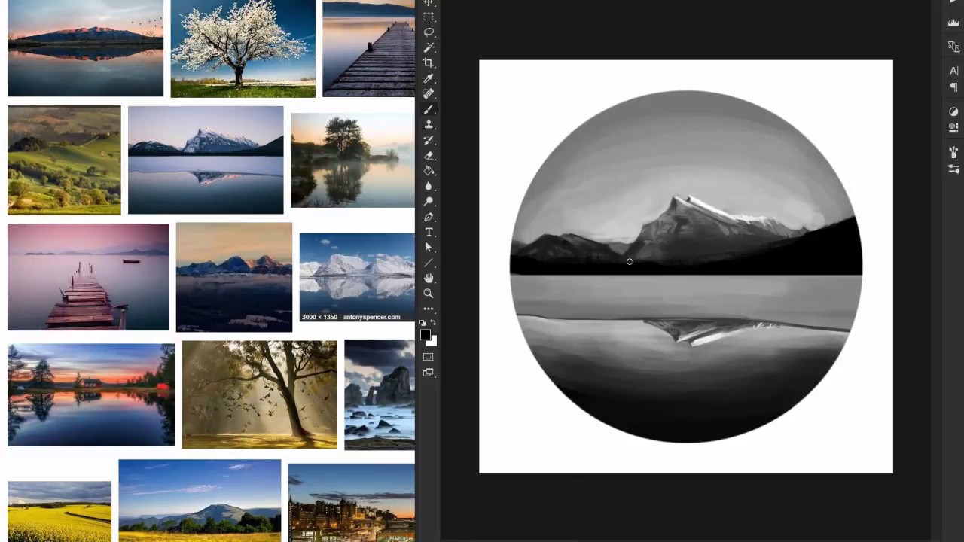
left_click(610, 240, "alt")
left_click(618, 246, "alt")
left_click(625, 254, "alt")
left_click(639, 247, "alt")
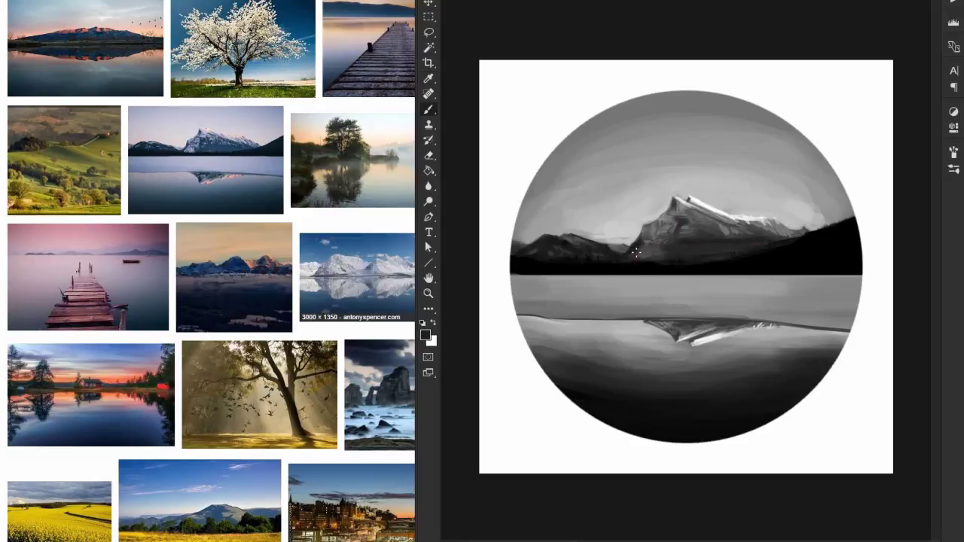
left_click(671, 255, "alt")
Even out the tones in the foreground water and blend the sky bands with sampled greys
left_click(536, 340, "alt")
left_click(788, 342, "alt")
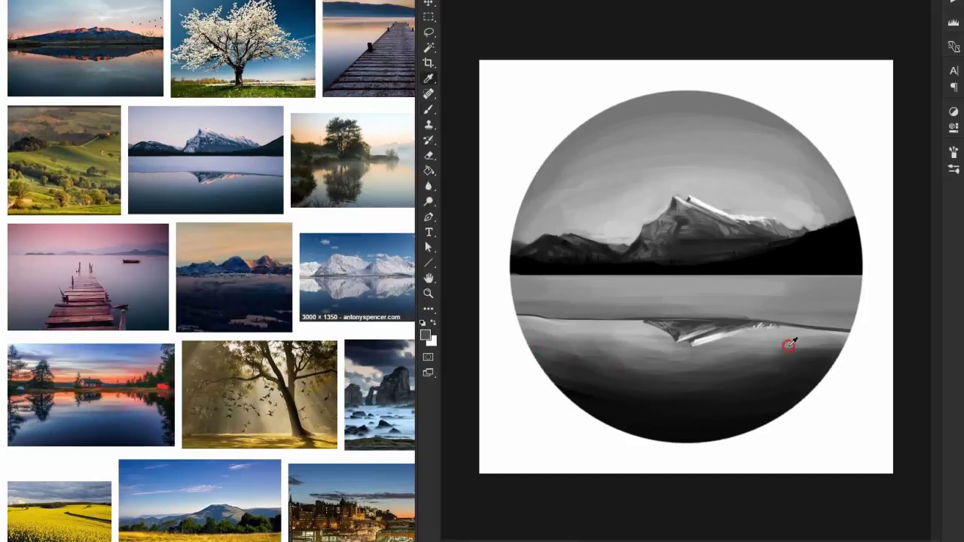
left_click(603, 166, "alt")
left_click(728, 114, "alt")
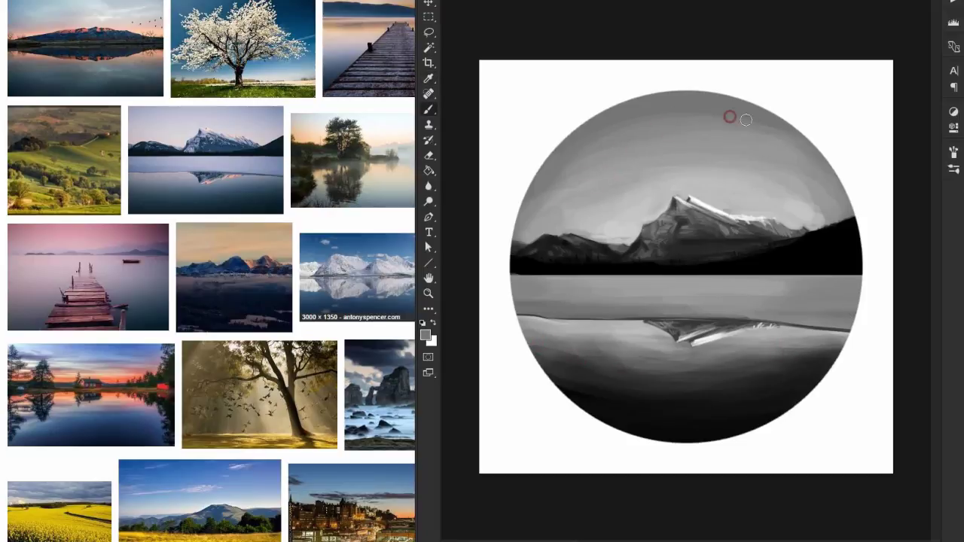
left_click(810, 199, "alt")
left_click(566, 209, "alt")
left_click(558, 174, "alt")
left_click(633, 114, "alt")
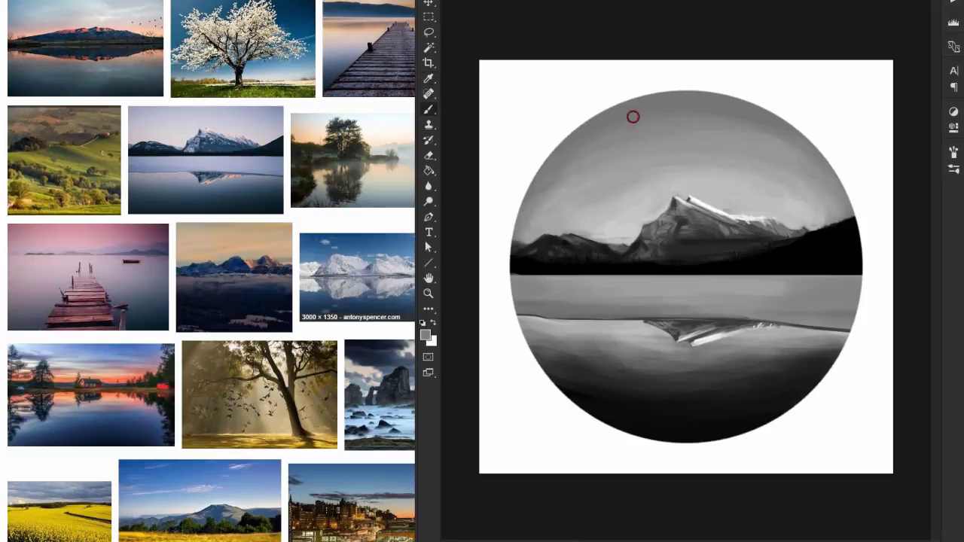
Smooth the transition from mid grey to near-black in the lake water below the mountain's reflection, using sampled greys
left_click(542, 351, "alt")
left_click(846, 351, "alt")
left_click(664, 374, "alt")
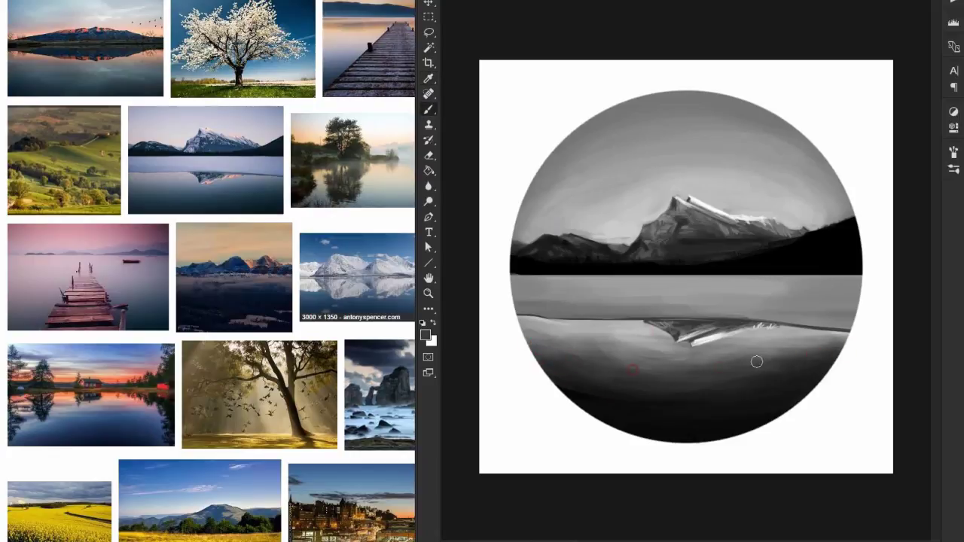
left_click(628, 354, "alt")
left_click(710, 379, "alt")
left_click(592, 375, "alt")
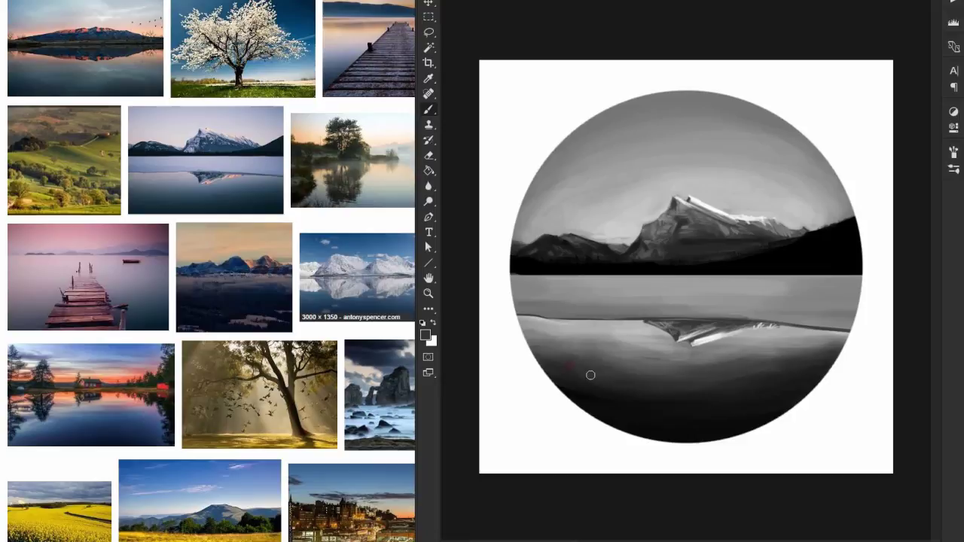
left_click(756, 368, "alt")
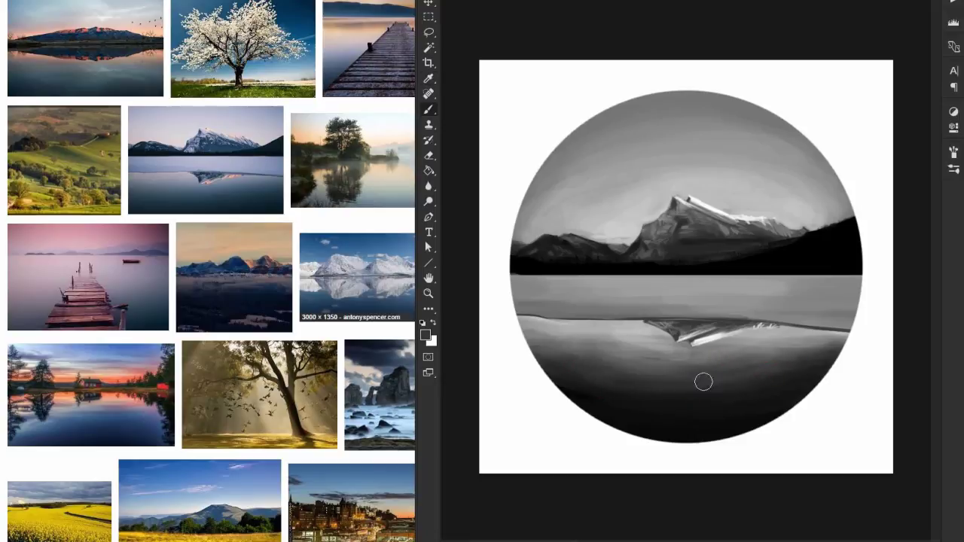
left_click(657, 353, "alt")
left_click(612, 359, "alt")
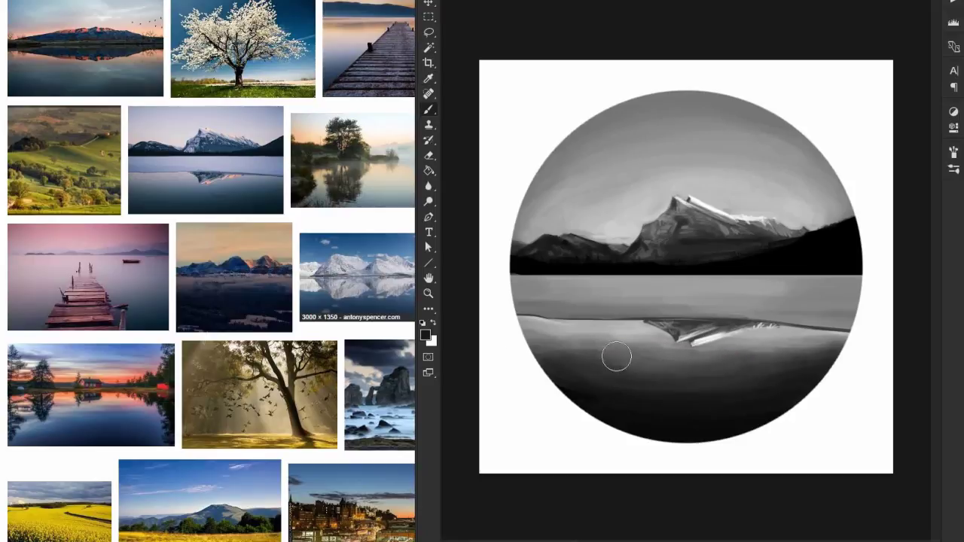
Blend the pale water just below the dark ice line into the darker foreground and circle edges with sampled greys
left_click(577, 334, "alt")
left_click(518, 325, "alt")
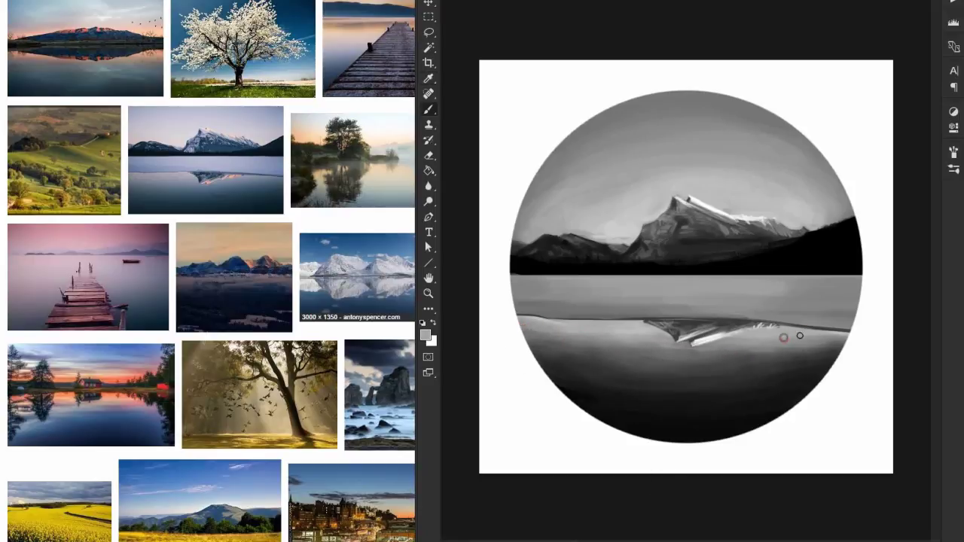
left_click(658, 345, "alt")
left_click(742, 368, "alt")
left_click(559, 353, "alt")
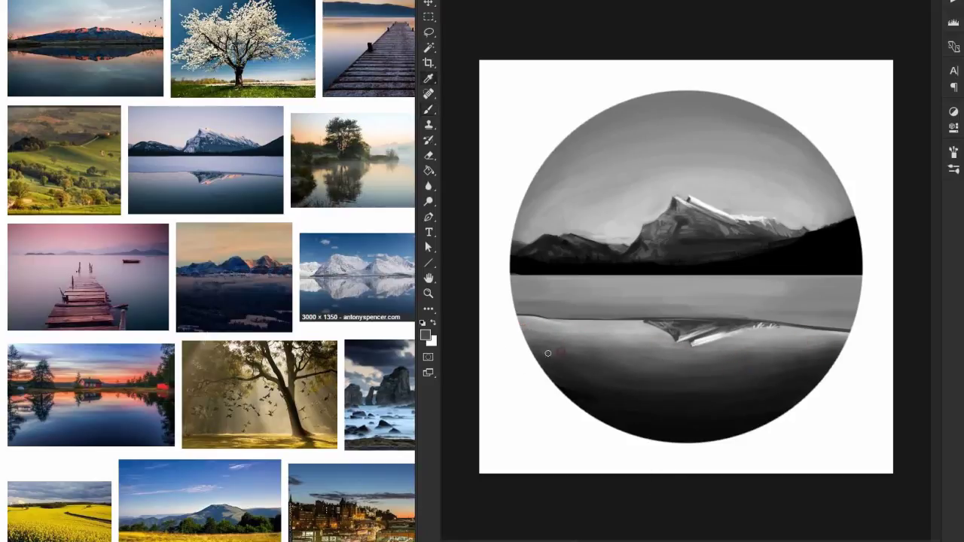
left_click(673, 393, "alt")
Sign the painting in a sampled light grey on the black right-hand hill just above the shoreline
left_click(789, 333, "alt")
mouse_move(805, 261)
left_mouse_down()
mouse_move(833, 261)
mouse_move(784, 270)
left_mouse_up()
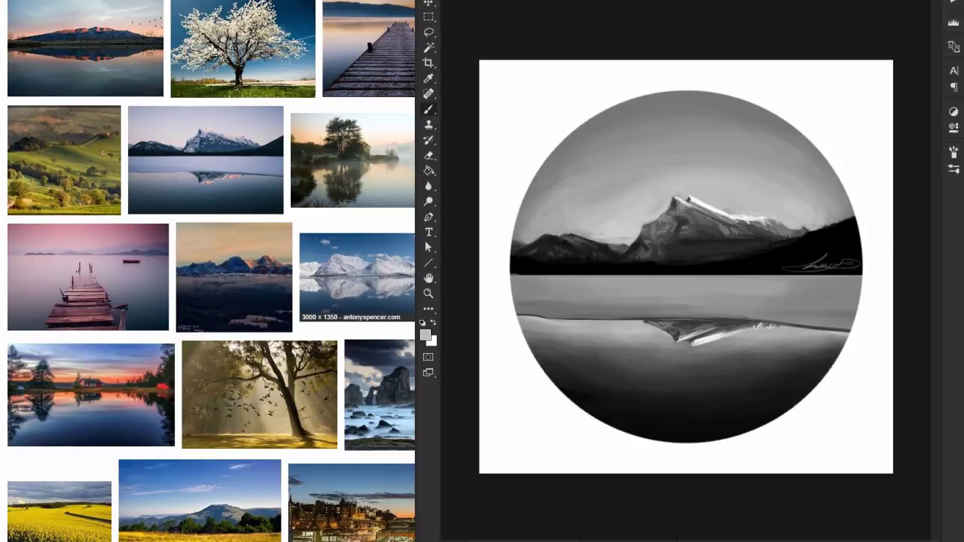